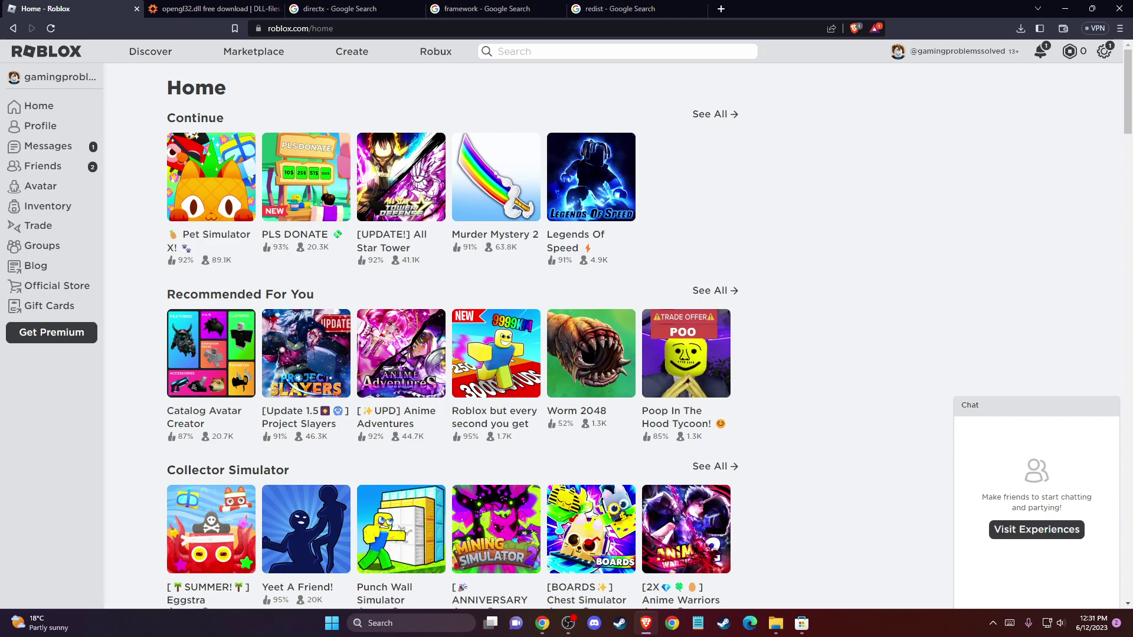
# Minimize the Roblox browser window and close the System32 and opengl32 folder windows.
pyautogui.click(1064, 7)
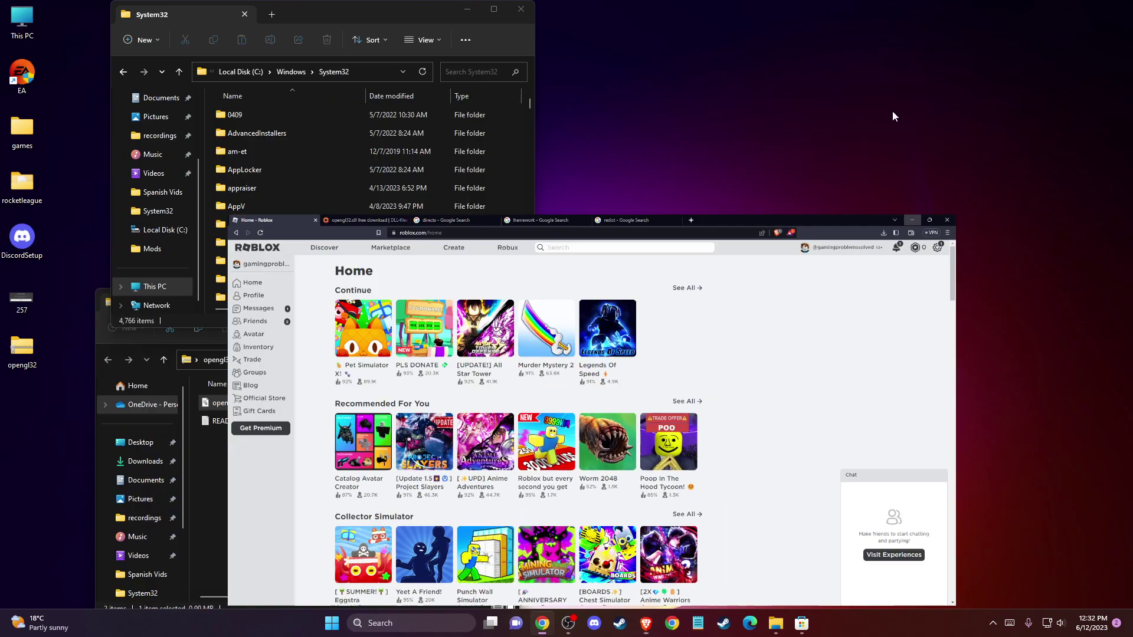
pyautogui.click(519, 10)
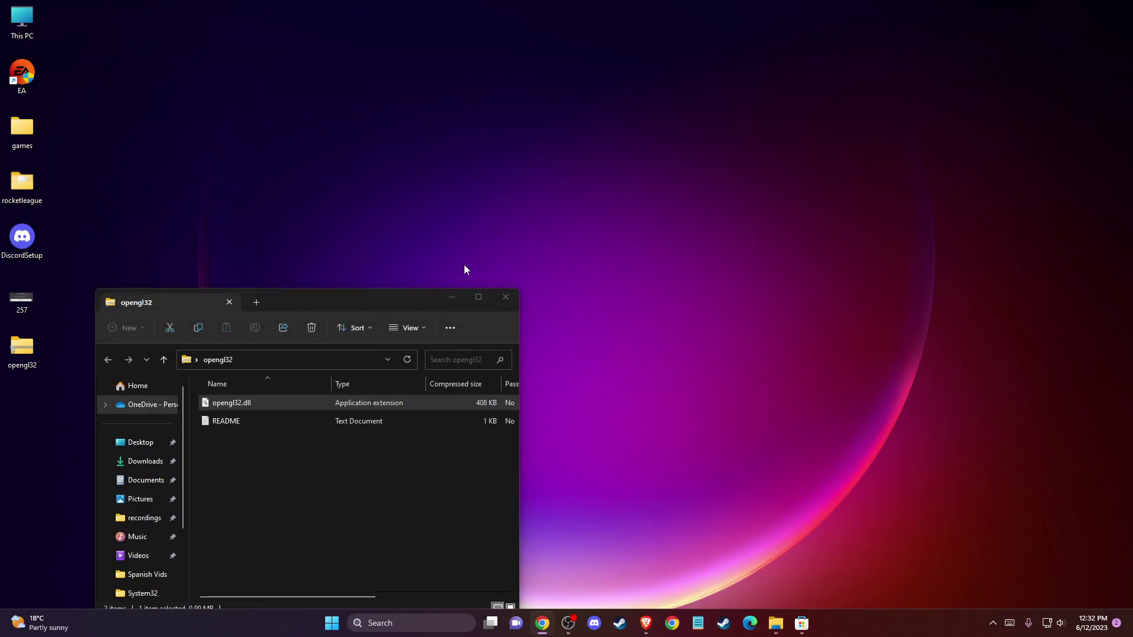
pyautogui.click(502, 300)
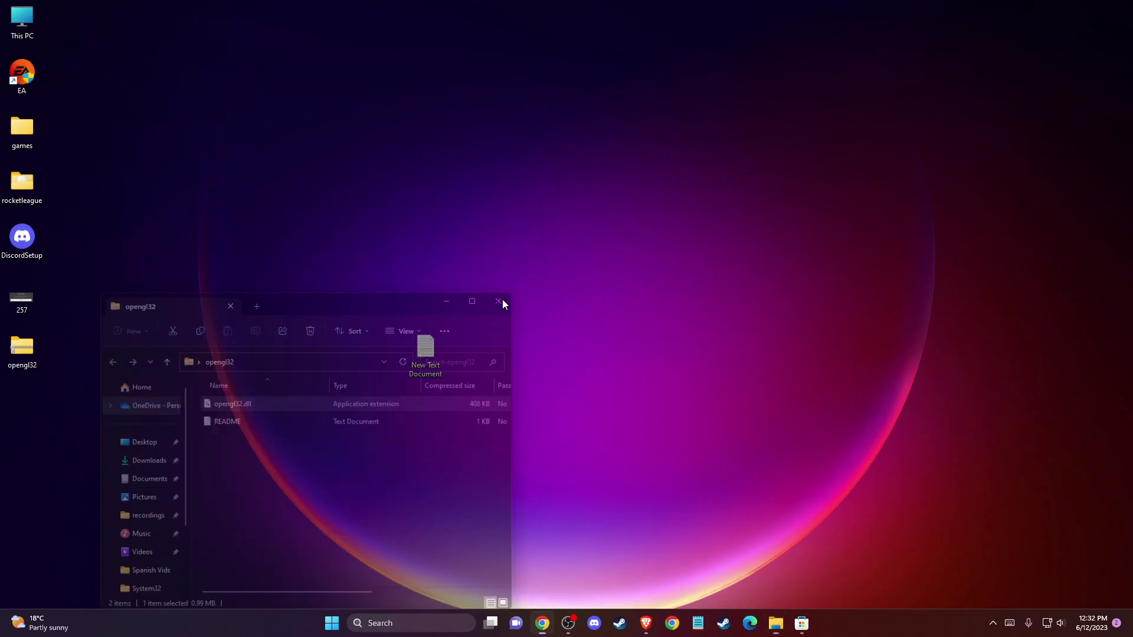
# Run Check for updates on the Windows Update page, then close Settings.
pyautogui.click(399, 625)
pyautogui.write('che')
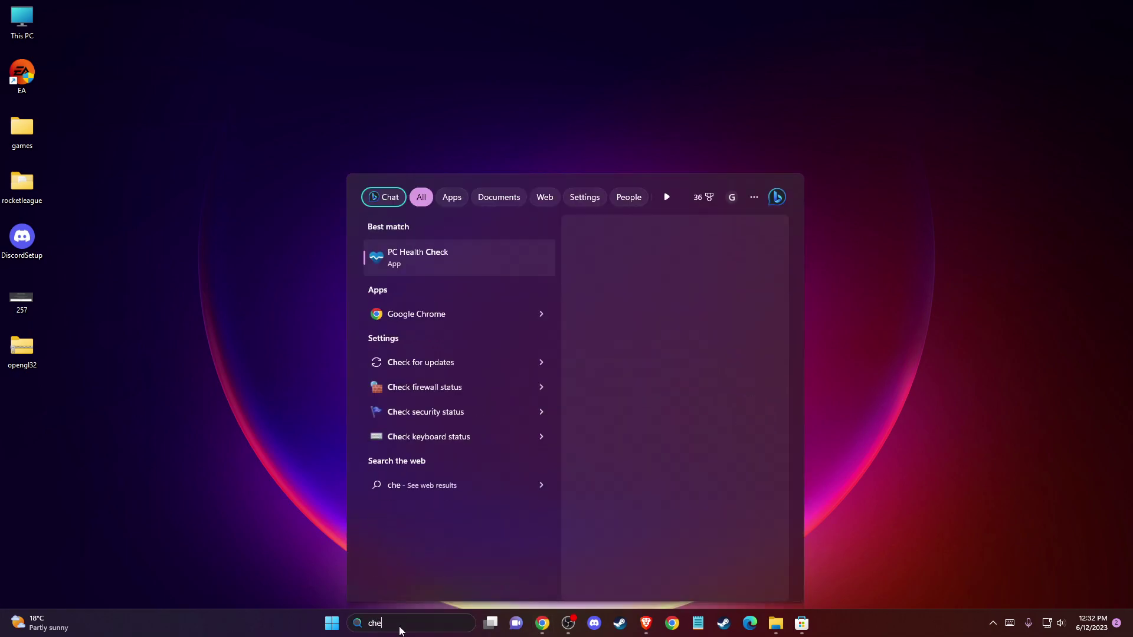
pyautogui.write('ck for')
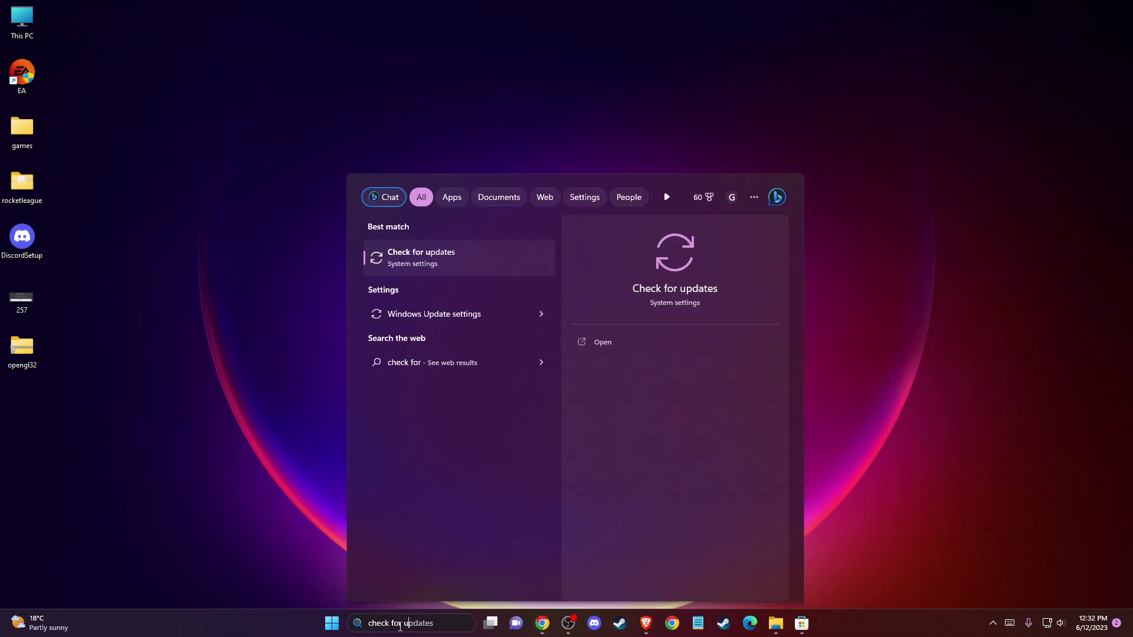
pyautogui.write(' u')
pyautogui.click(407, 254)
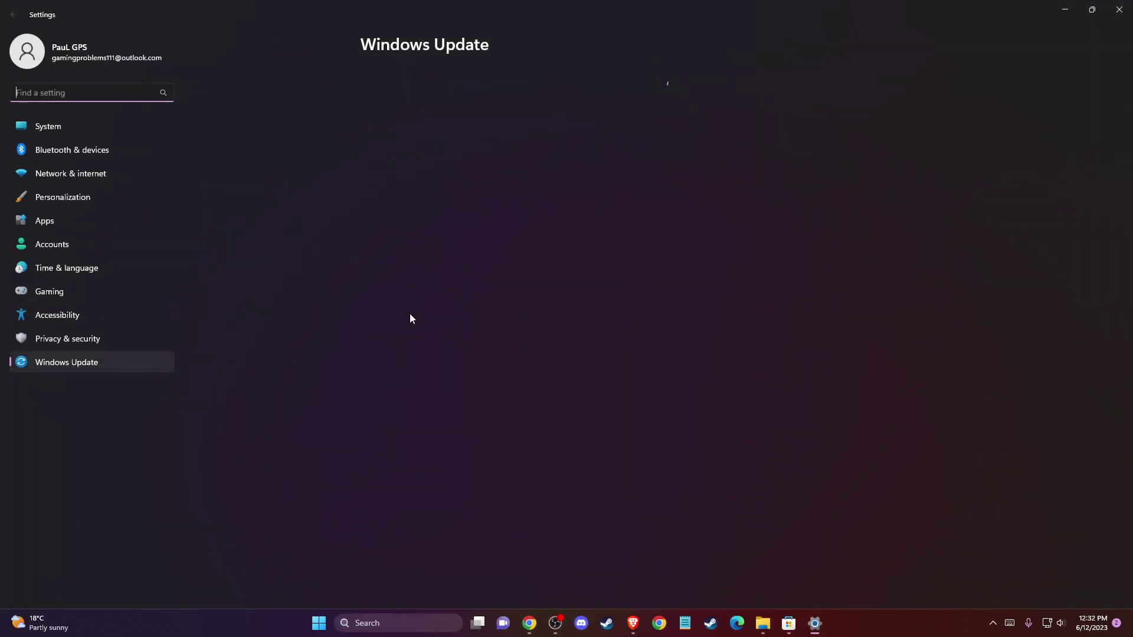
pyautogui.click(899, 103)
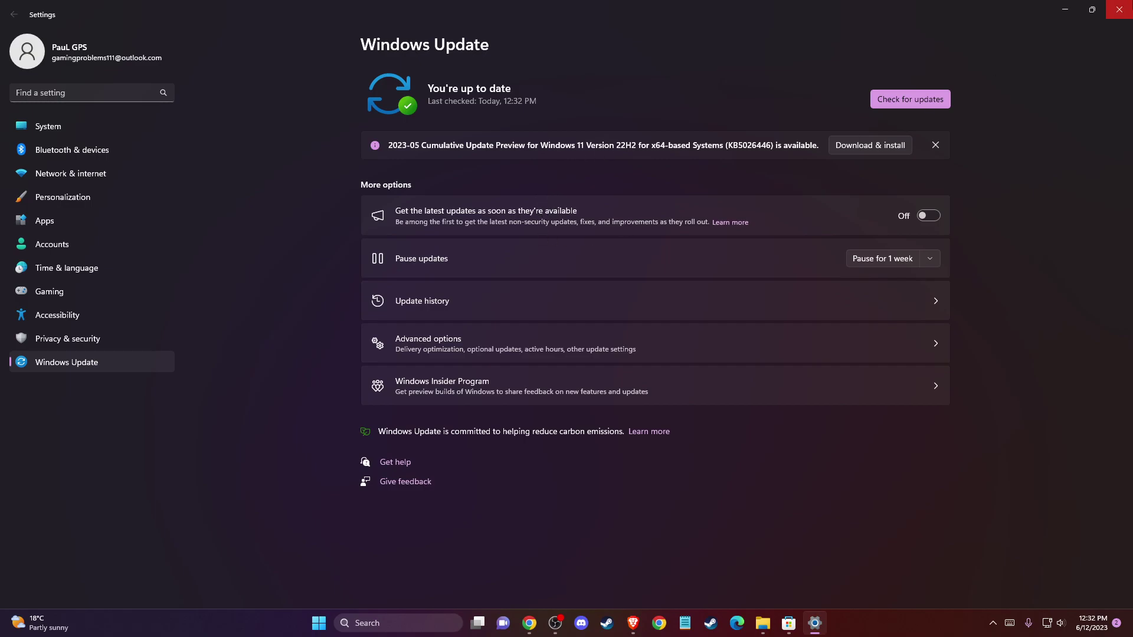
pyautogui.click(1118, 9)
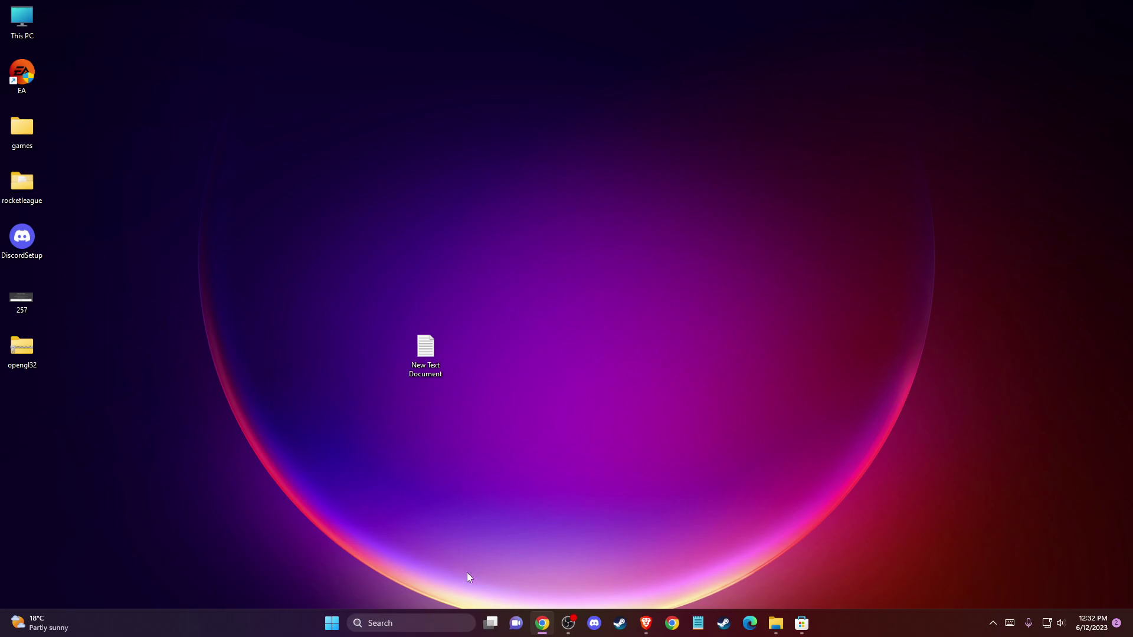
# On dll-files.com, look up opengl32.dll, review its versions, then minimize the browser.
pyautogui.click(646, 623)
pyautogui.click(212, 8)
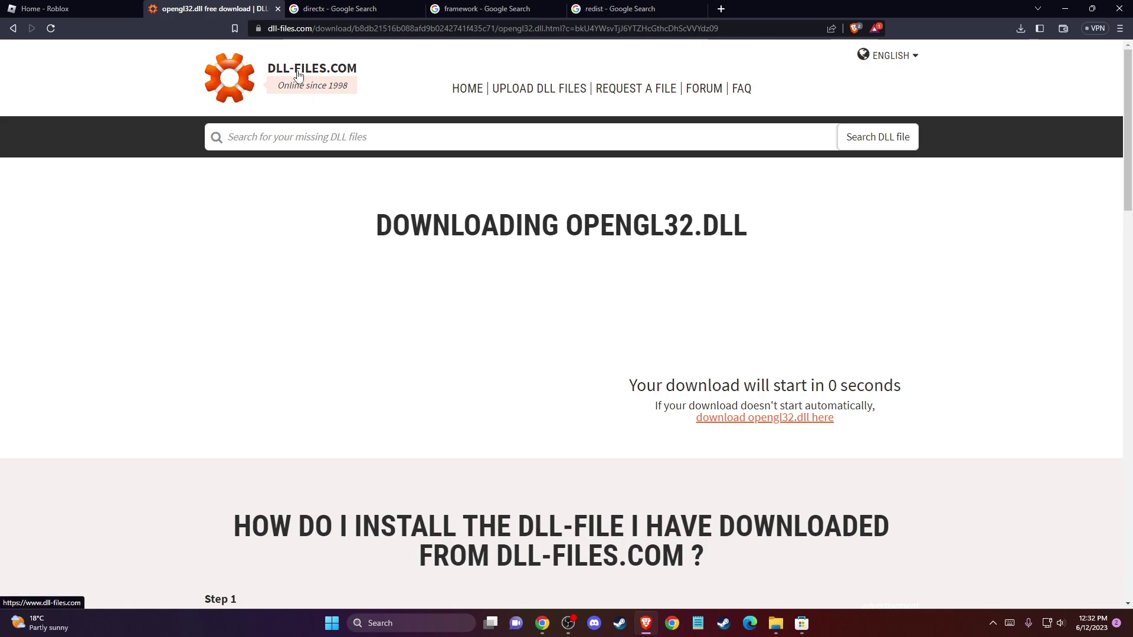
pyautogui.click(274, 135)
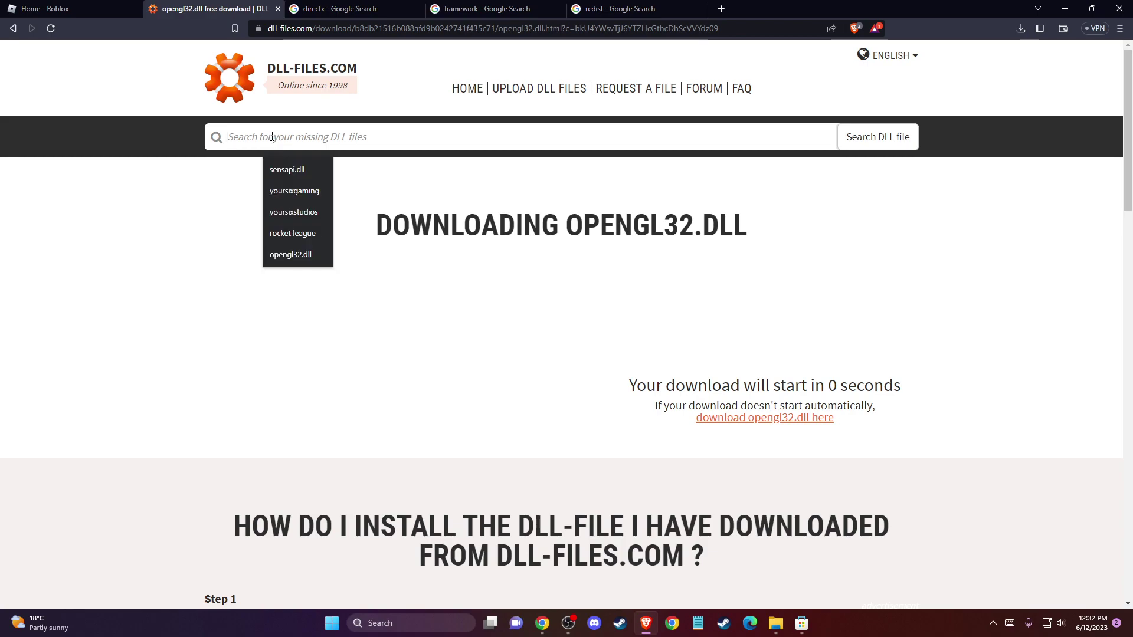
pyautogui.click(291, 255)
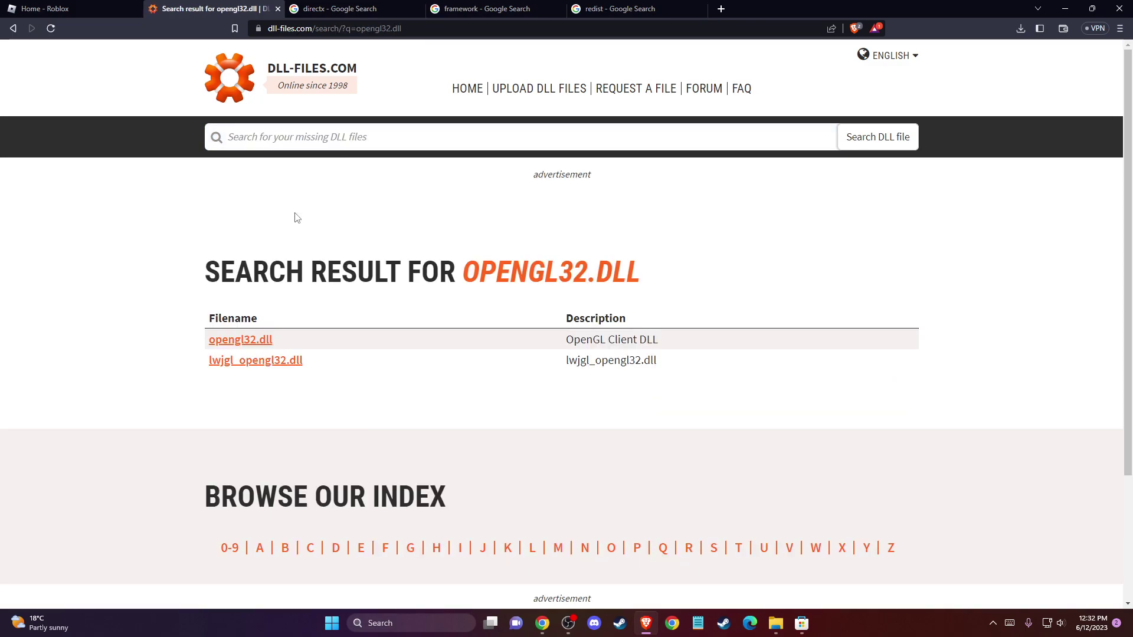
pyautogui.click(238, 342)
pyautogui.scroll(-2, 266, 336)
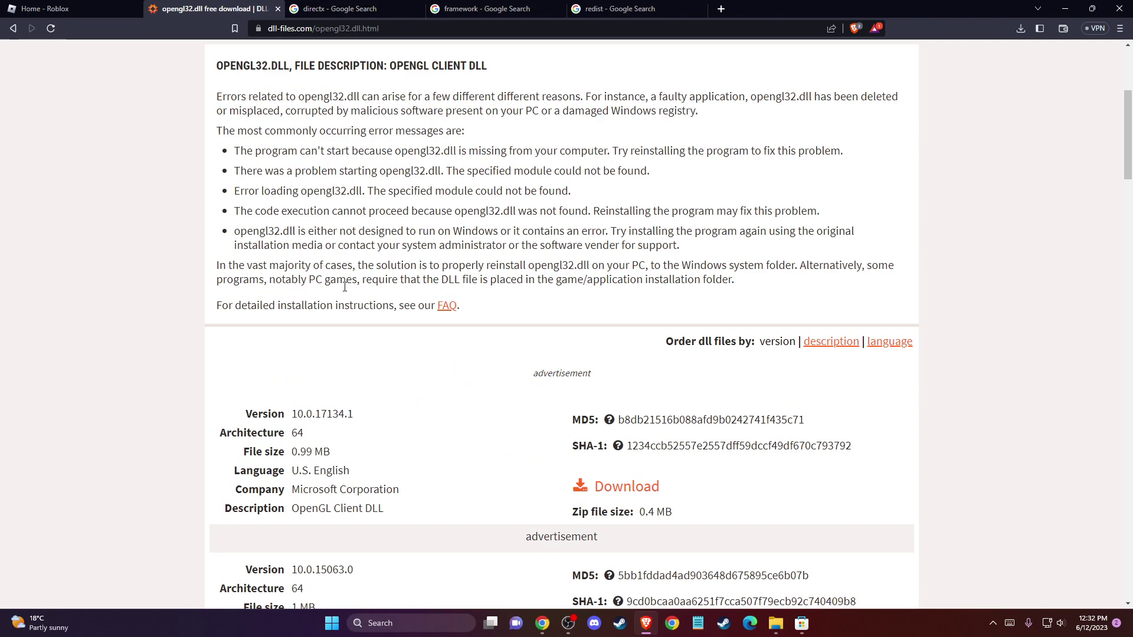
pyautogui.scroll(-3, 346, 298)
pyautogui.scroll(-2, 369, 301)
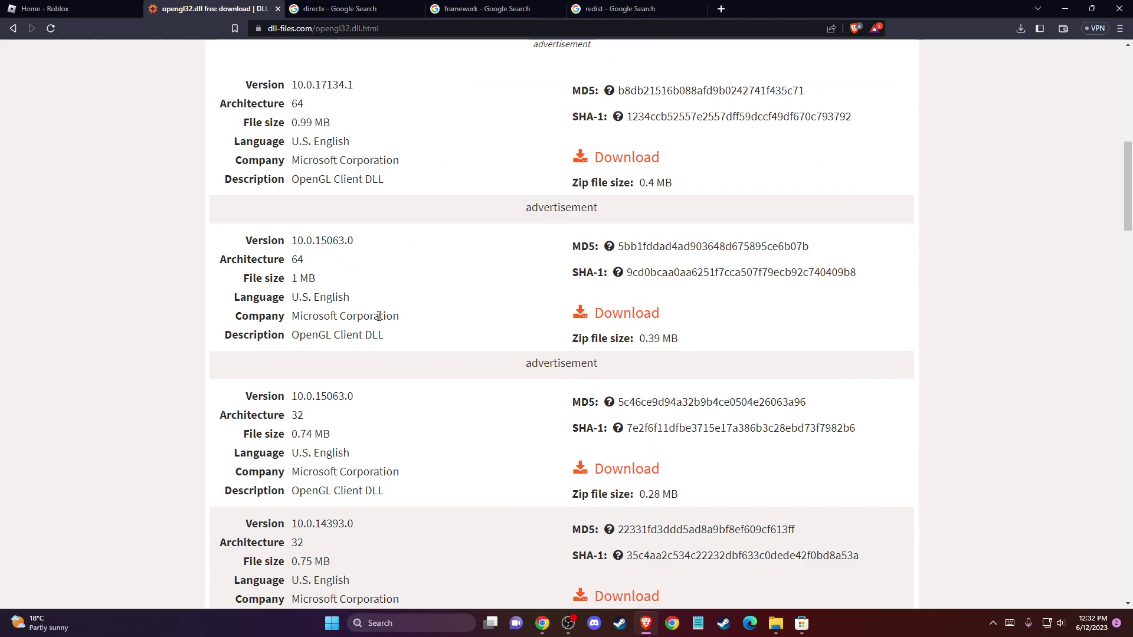
pyautogui.scroll(4, 410, 323)
pyautogui.scroll(2, 369, 336)
pyautogui.scroll(2, 363, 330)
pyautogui.scroll(-5, 364, 329)
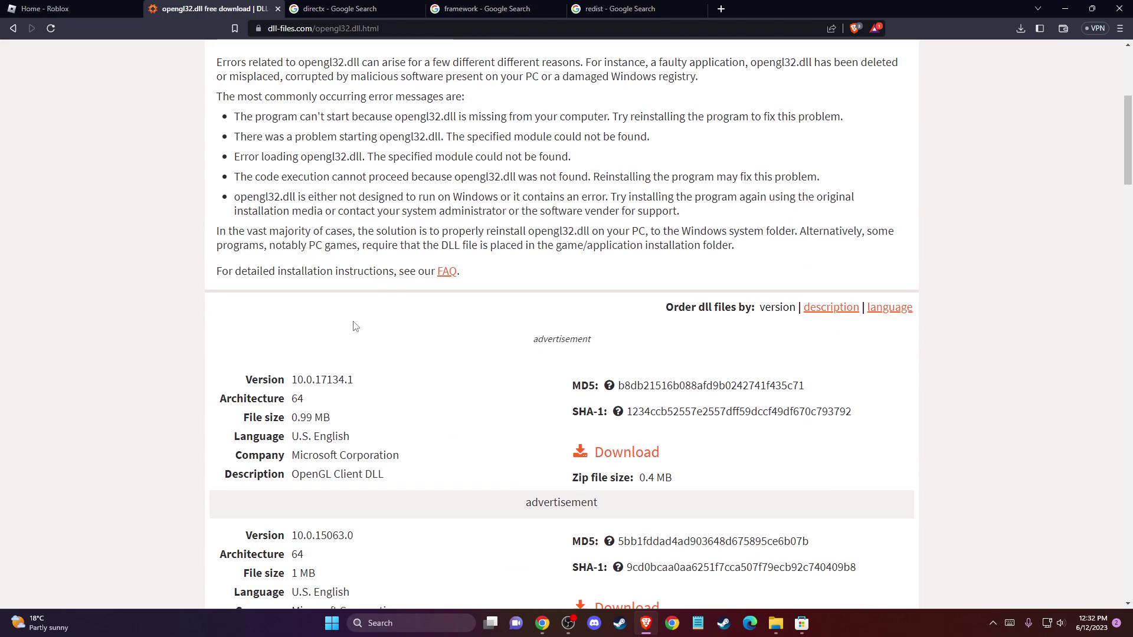
pyautogui.scroll(-2, 370, 314)
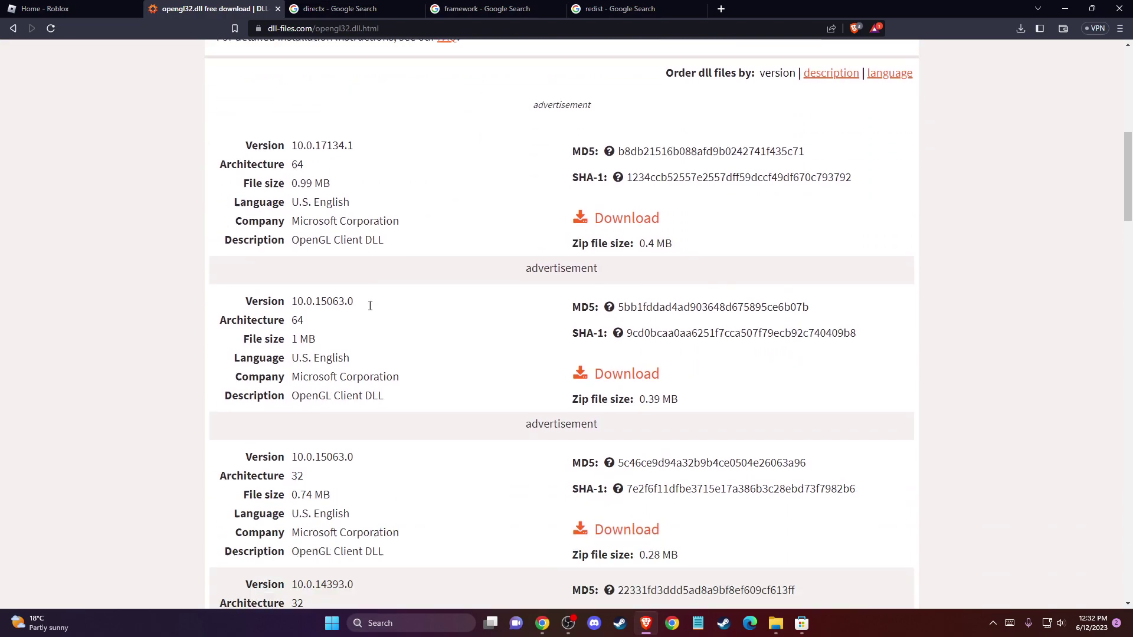
pyautogui.scroll(-2, 367, 306)
pyautogui.scroll(4, 370, 310)
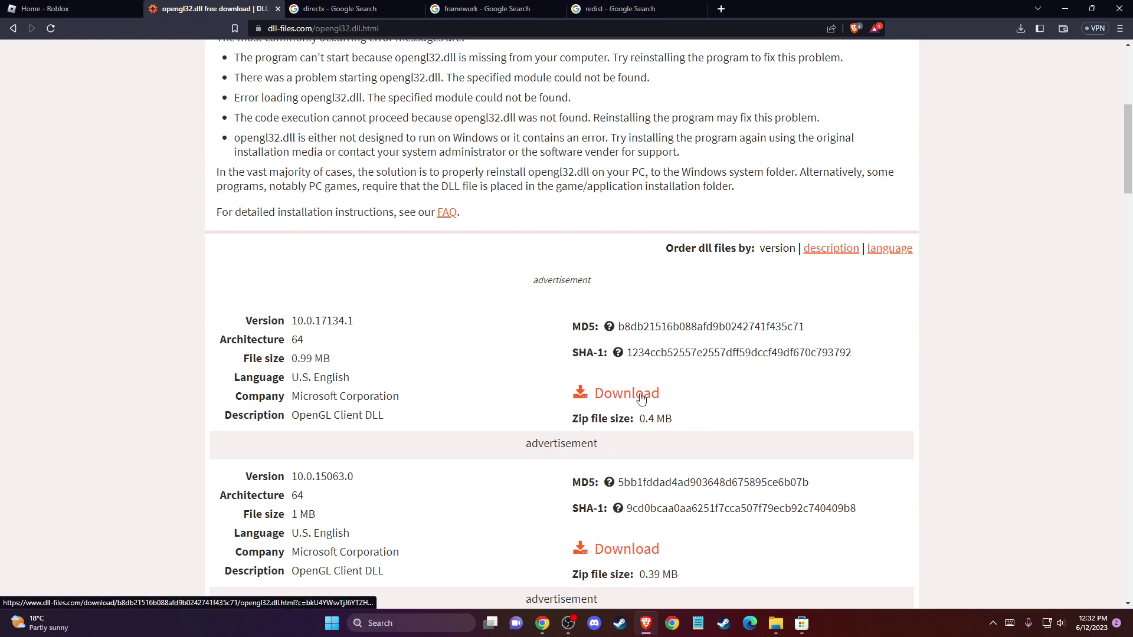
pyautogui.click(1065, 9)
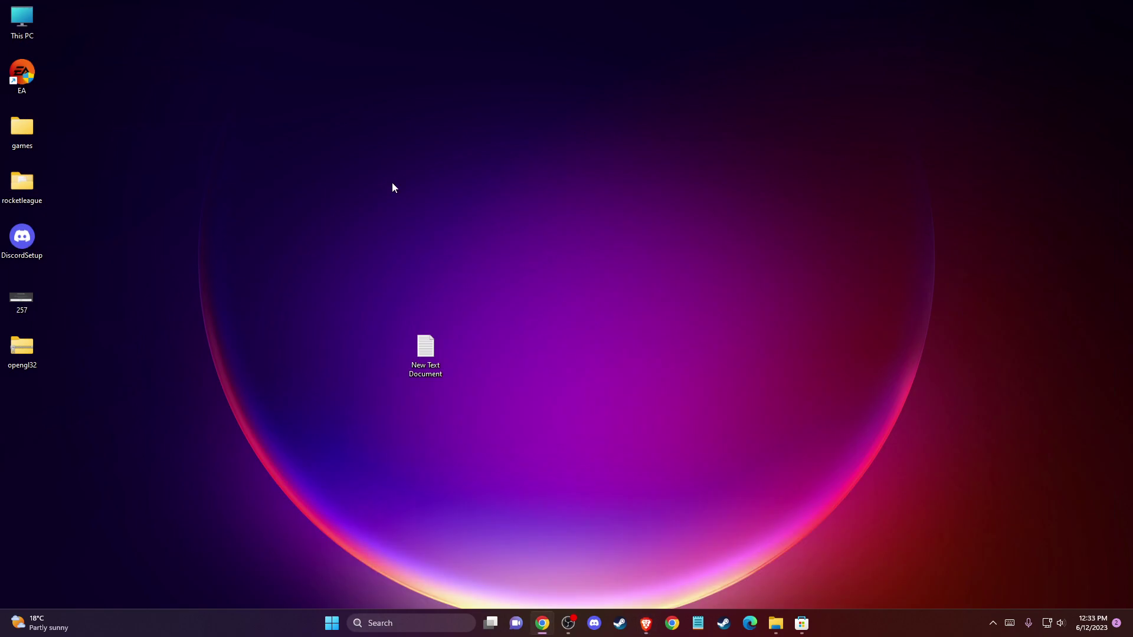
# Arrange the opengl32 folder and C:\Windows\System32 windows side by side.
pyautogui.doubleClick(31, 350)
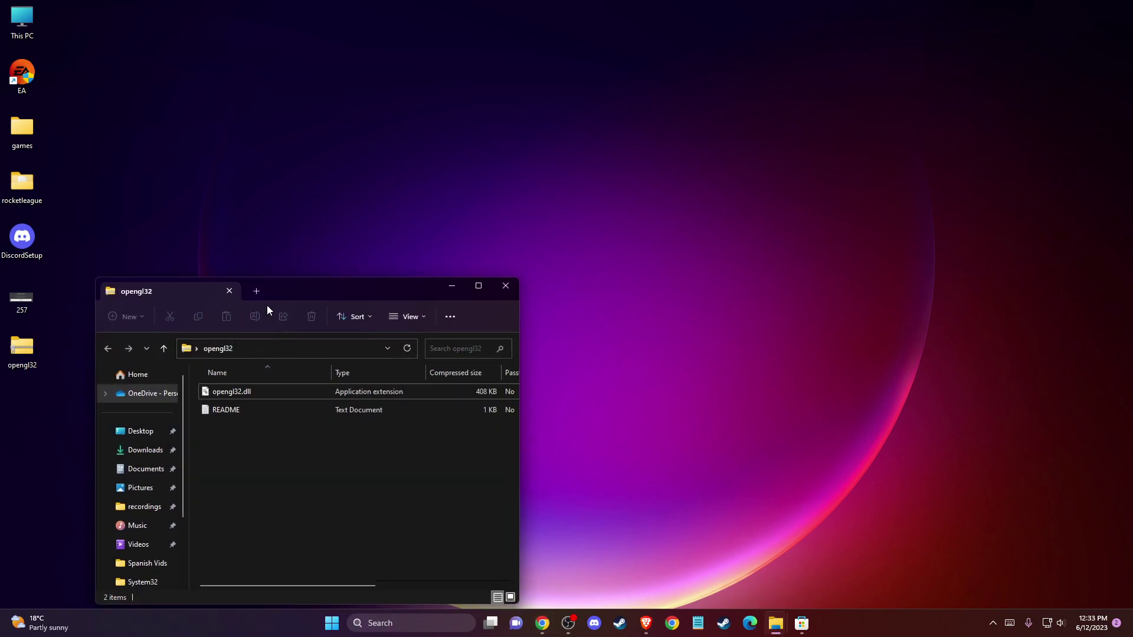
pyautogui.moveTo(266, 305); pyautogui.dragTo(765, 133)
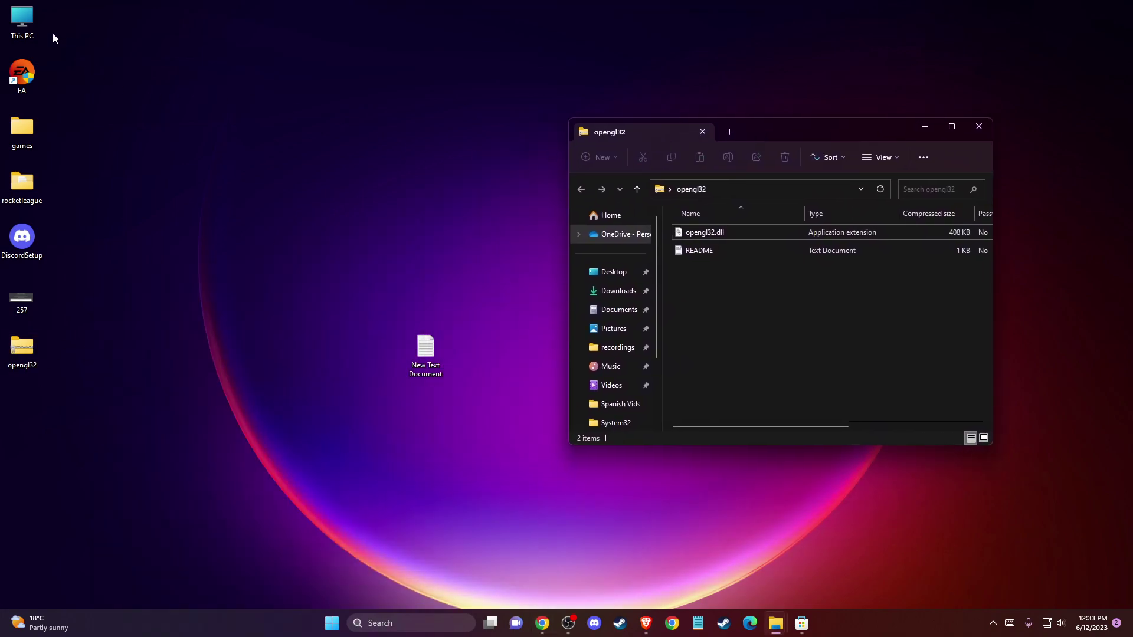
pyautogui.doubleClick(22, 26)
pyautogui.moveTo(753, 152)
pyautogui.mouseDown()
pyautogui.moveTo(340, 139)
pyautogui.moveTo(268, 127)
pyautogui.mouseUp()
pyautogui.doubleClick(260, 232)
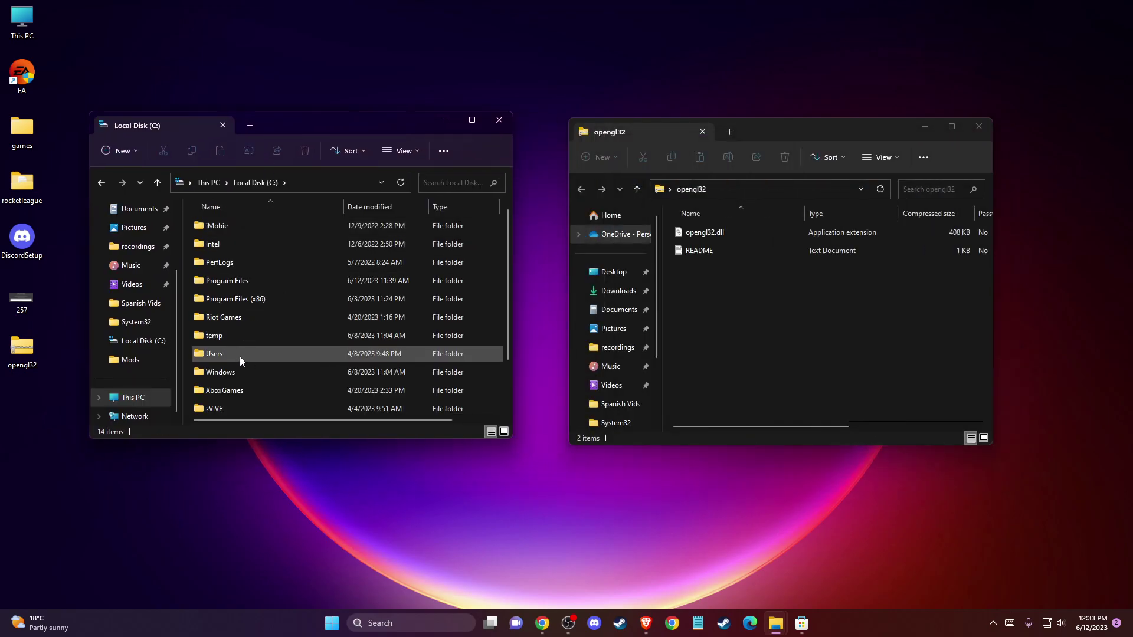
pyautogui.doubleClick(237, 372)
pyautogui.scroll(-20, 248, 275)
pyautogui.click(248, 288)
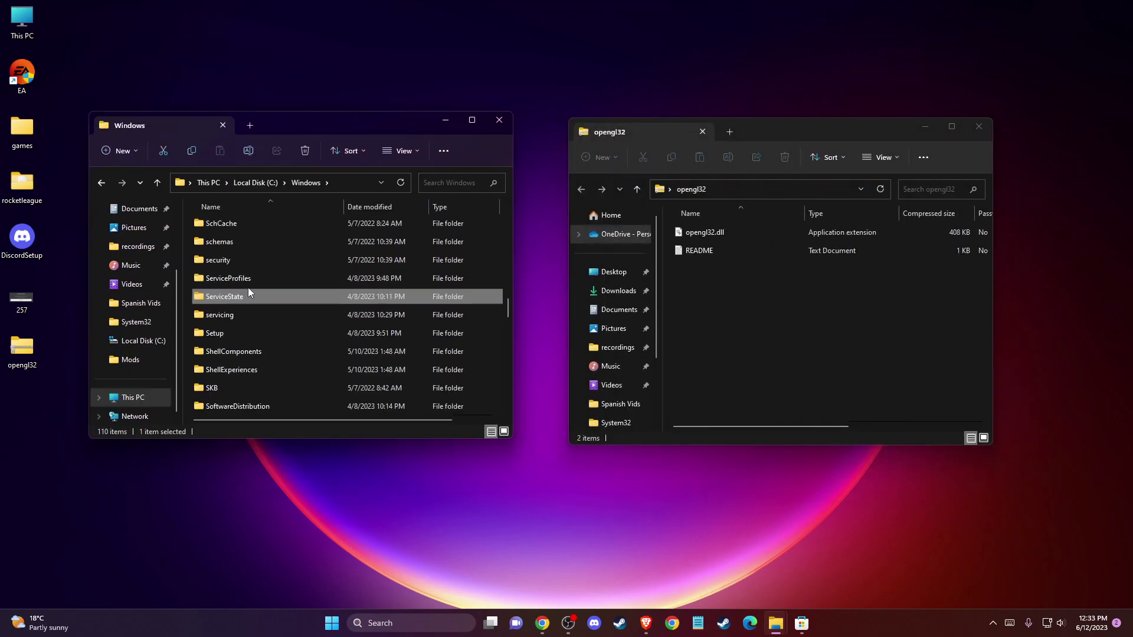
pyautogui.scroll(-3, 249, 292)
pyautogui.doubleClick(231, 298)
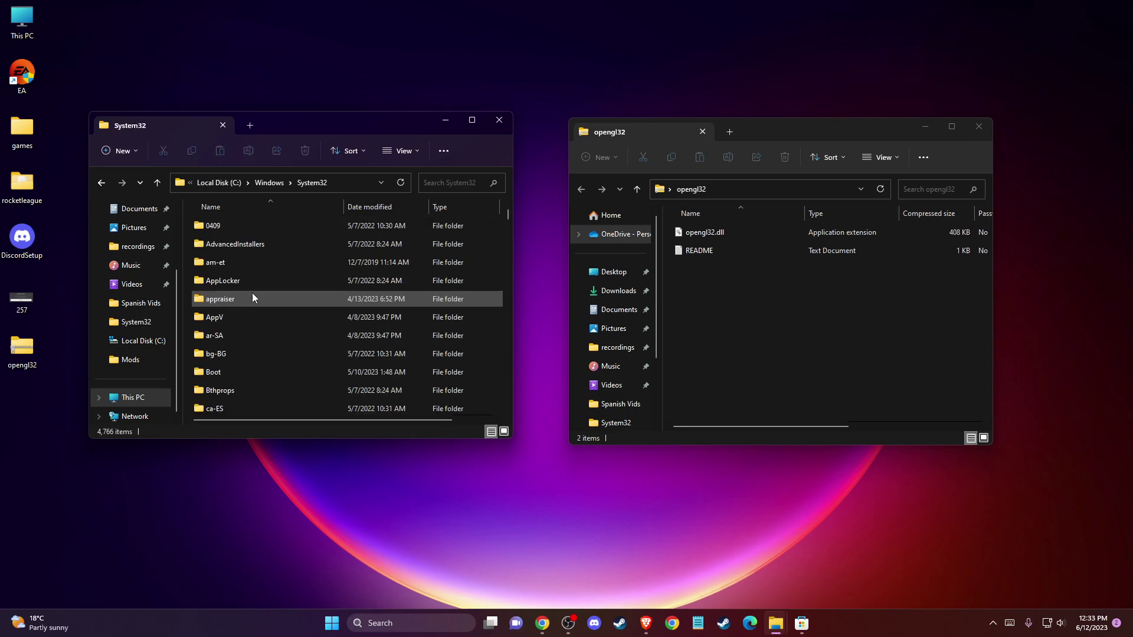
# Drag opengl32.dll into System32, choose Replace, answer the permission prompt, and close System32.
pyautogui.moveTo(727, 319)
pyautogui.mouseDown()
pyautogui.moveTo(661, 225)
pyautogui.moveTo(279, 261)
pyautogui.moveTo(351, 189)
pyautogui.moveTo(297, 204)
pyautogui.mouseUp()
pyautogui.click(815, 321)
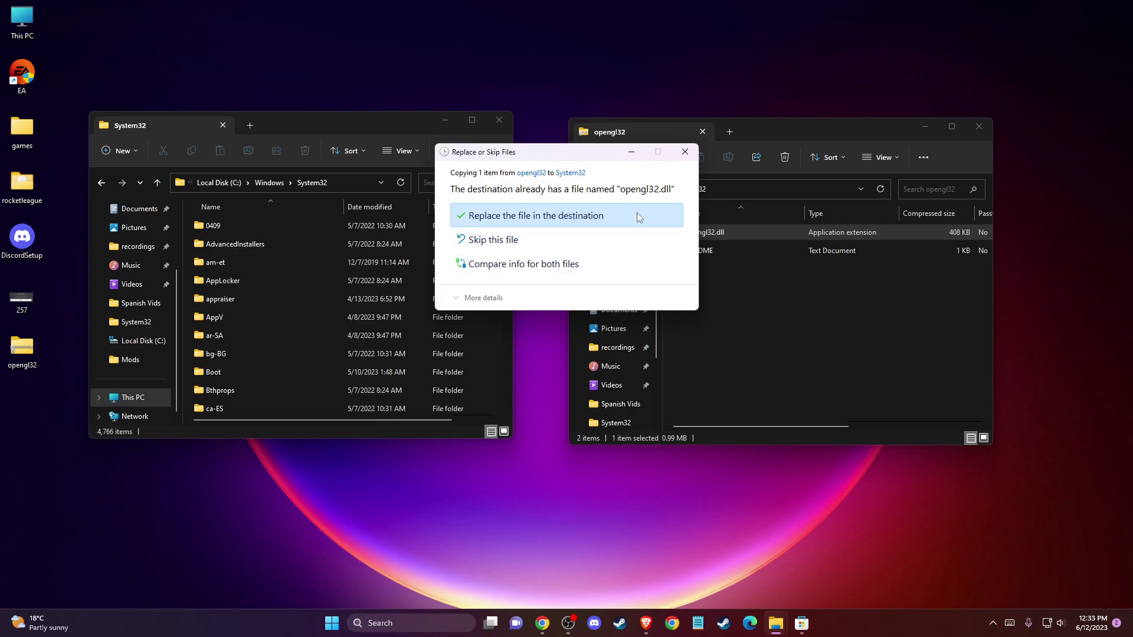
pyautogui.click(485, 219)
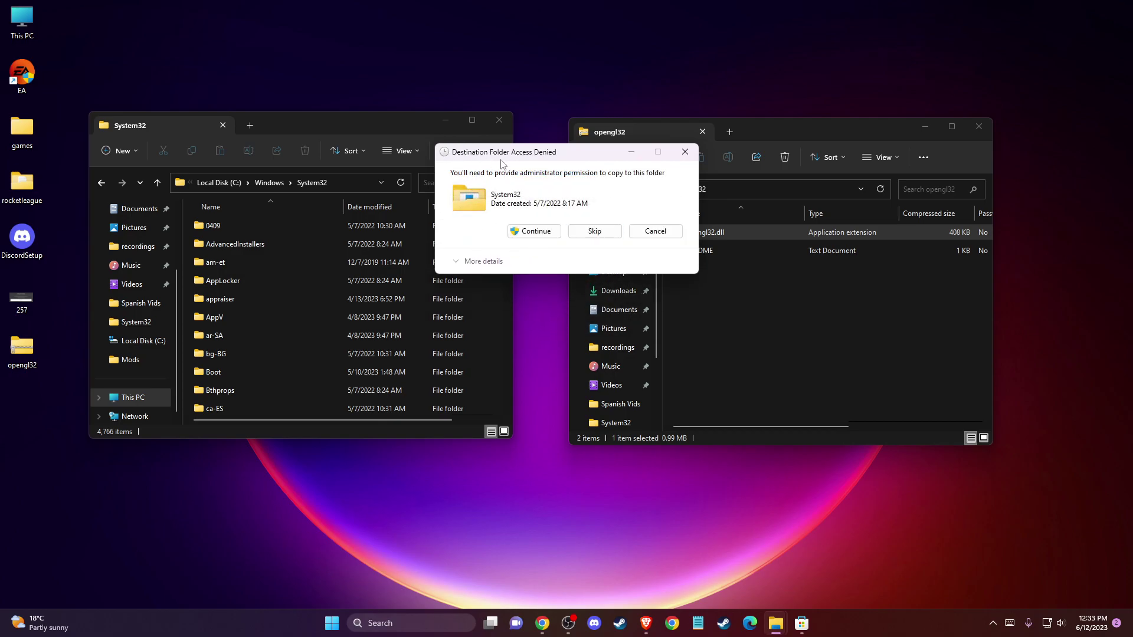
pyautogui.click(593, 232)
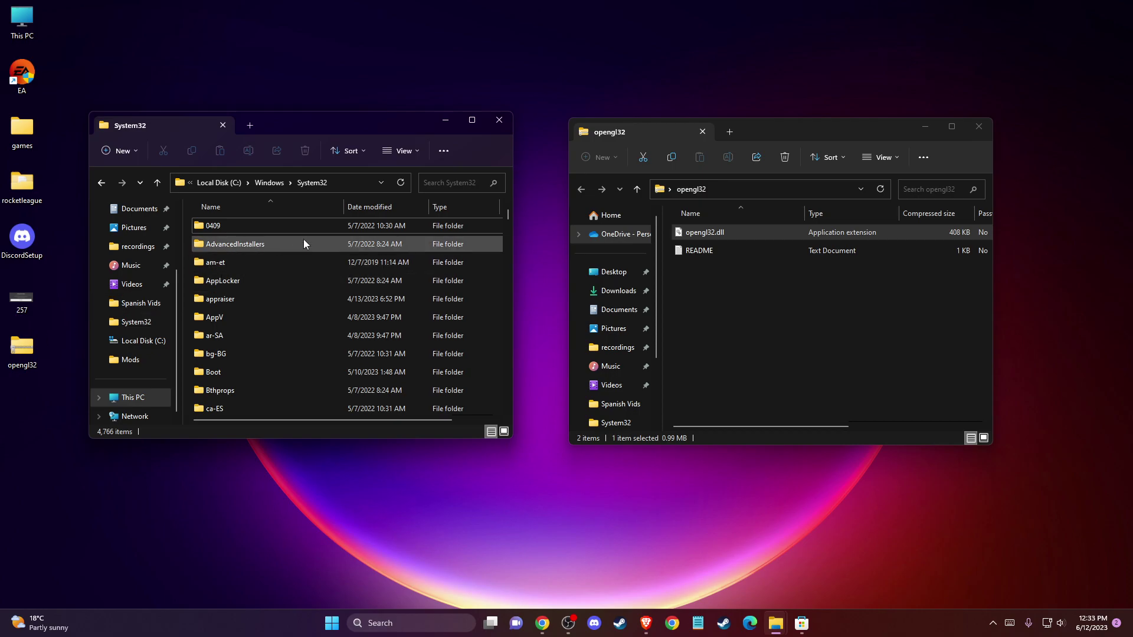
pyautogui.click(507, 119)
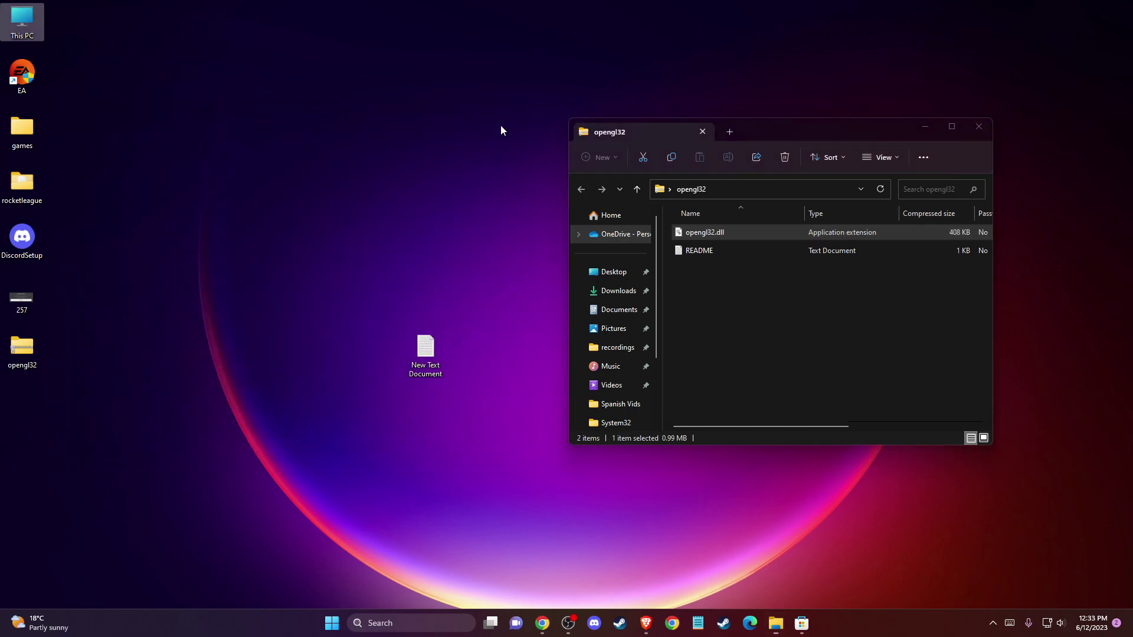
# Open Roblox Player's version-21bedf9513a74867 install folder and copy opengl32.dll into it.
pyautogui.click(383, 623)
pyautogui.write('roblox')
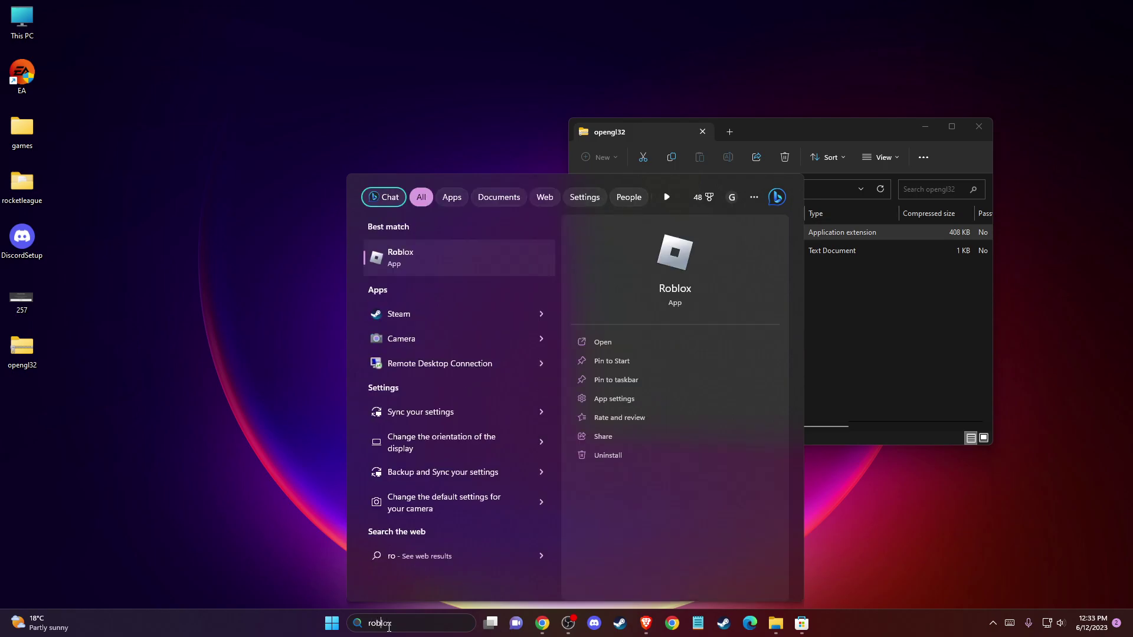
pyautogui.rightClick(392, 262)
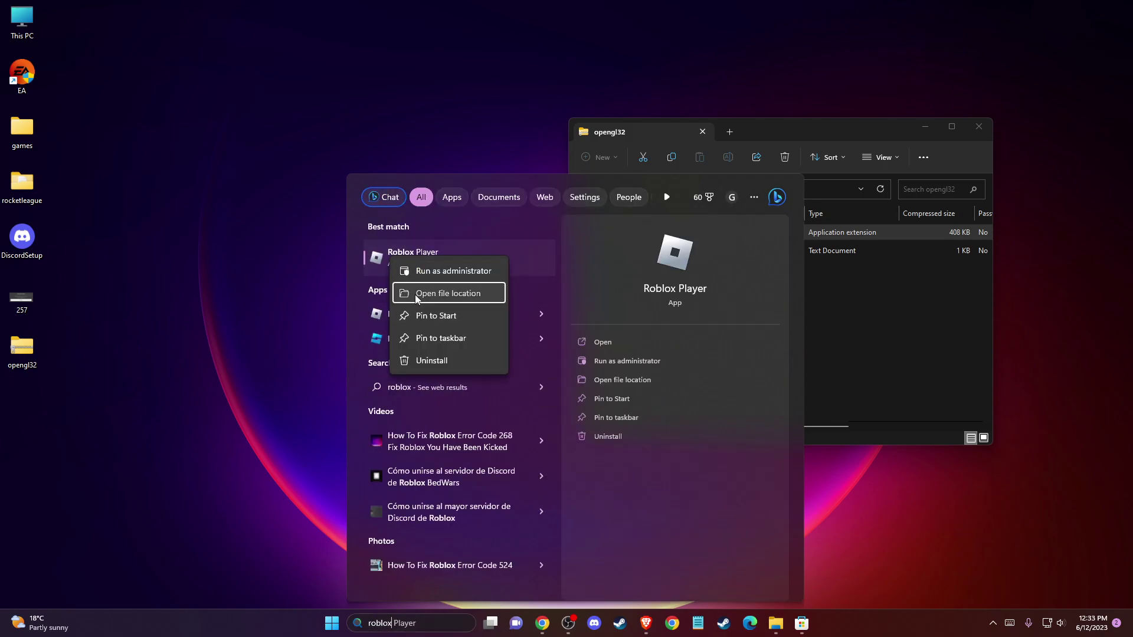
pyautogui.click(415, 295)
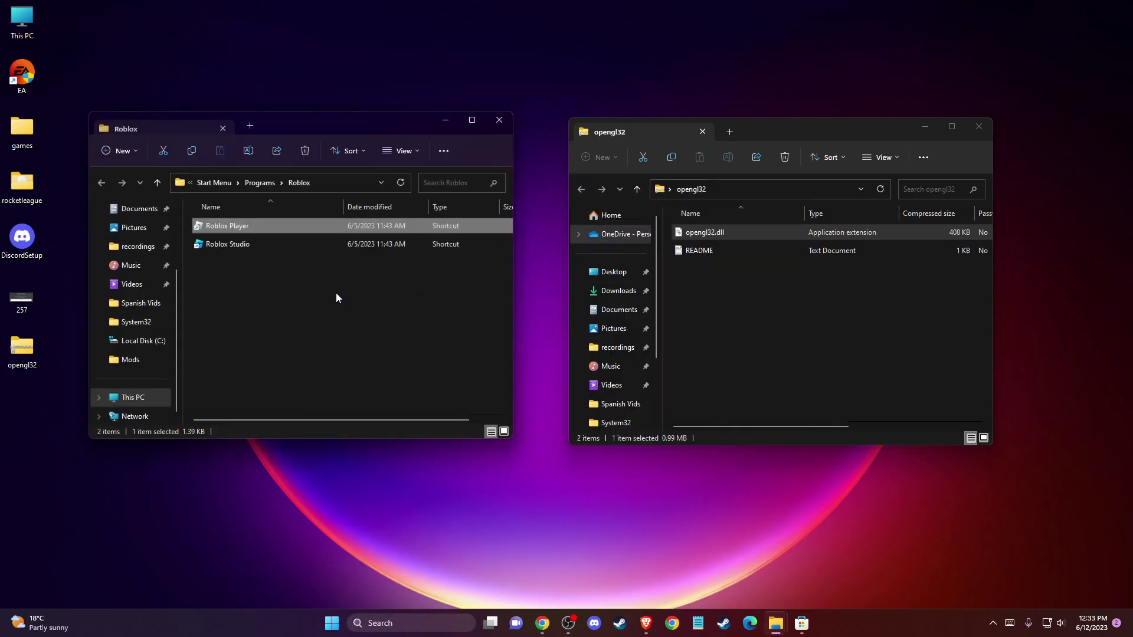
pyautogui.rightClick(215, 224)
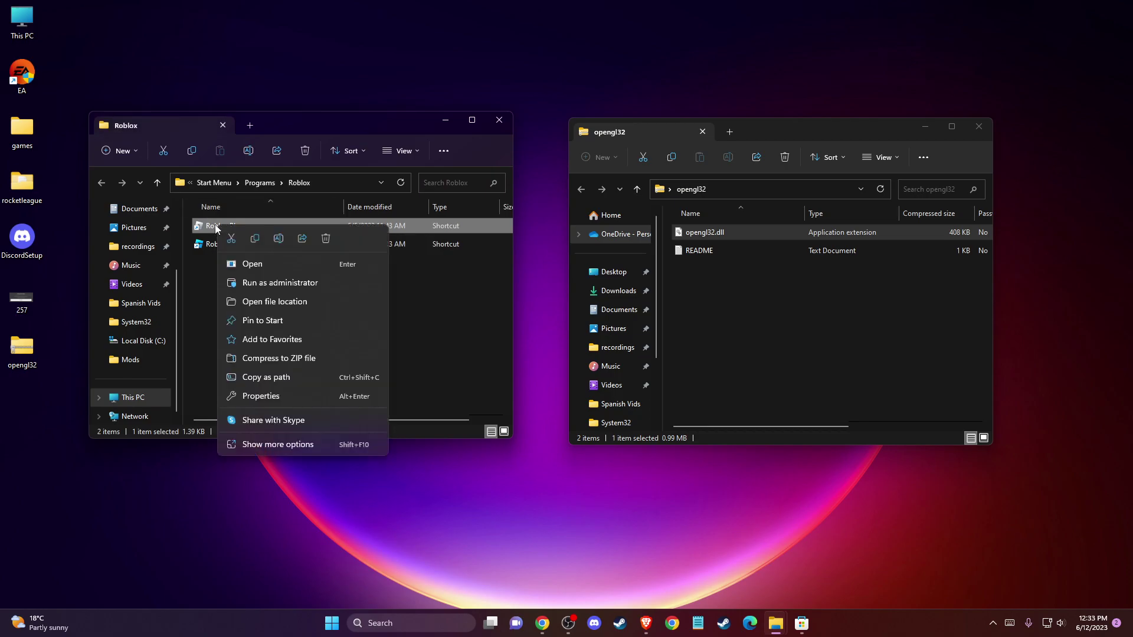
pyautogui.click(272, 305)
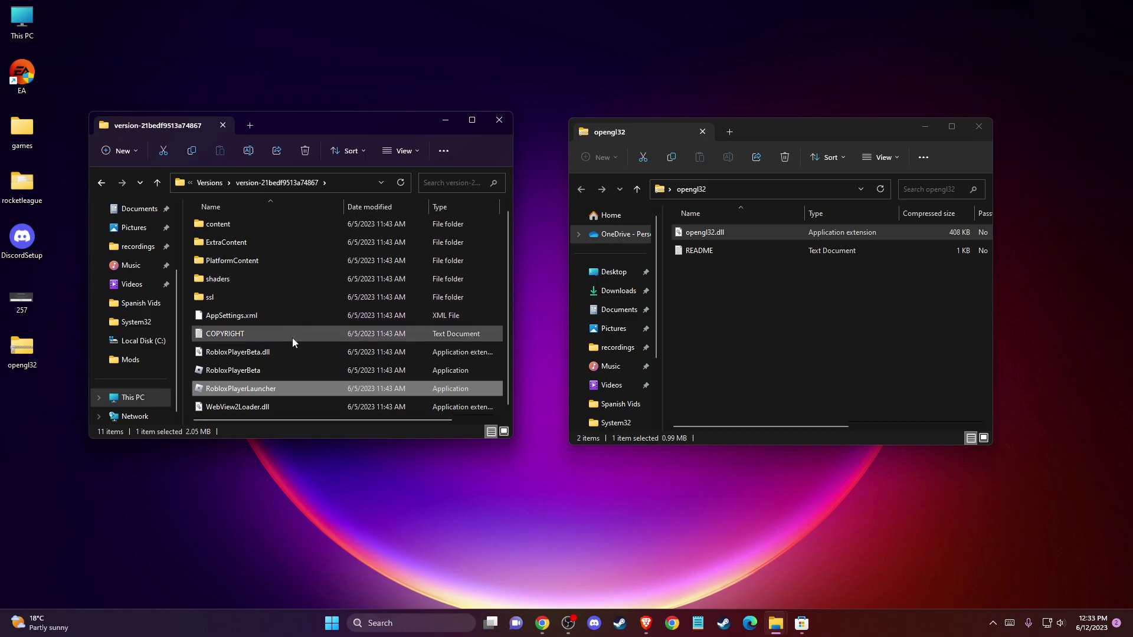
pyautogui.doubleClick(226, 227)
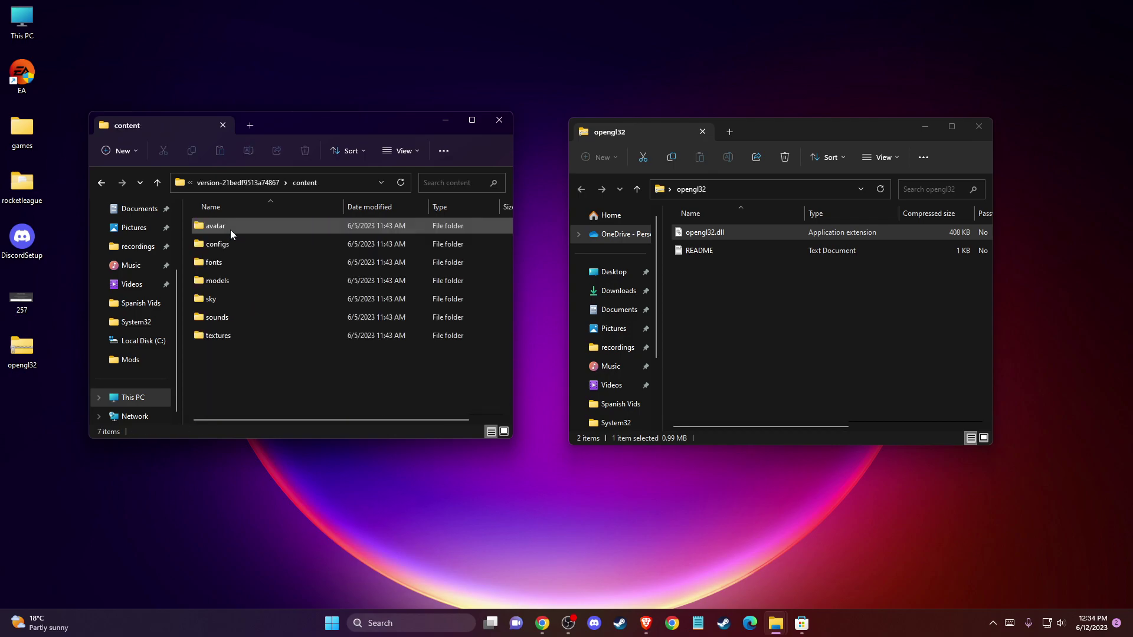
pyautogui.click(155, 183)
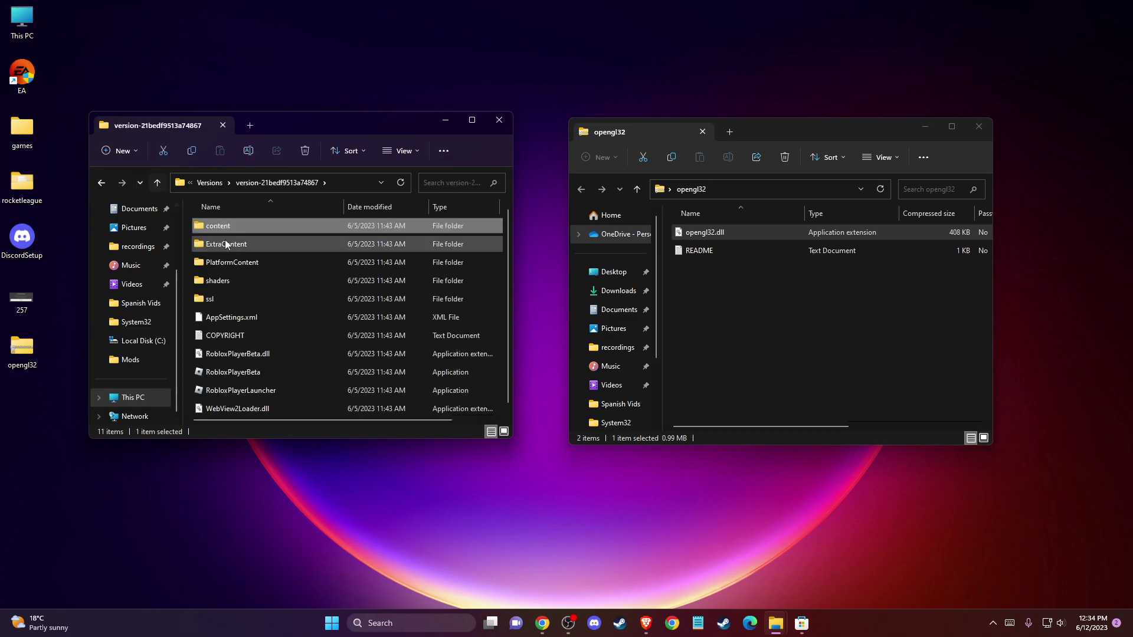
pyautogui.moveTo(719, 237); pyautogui.dragTo(321, 344)
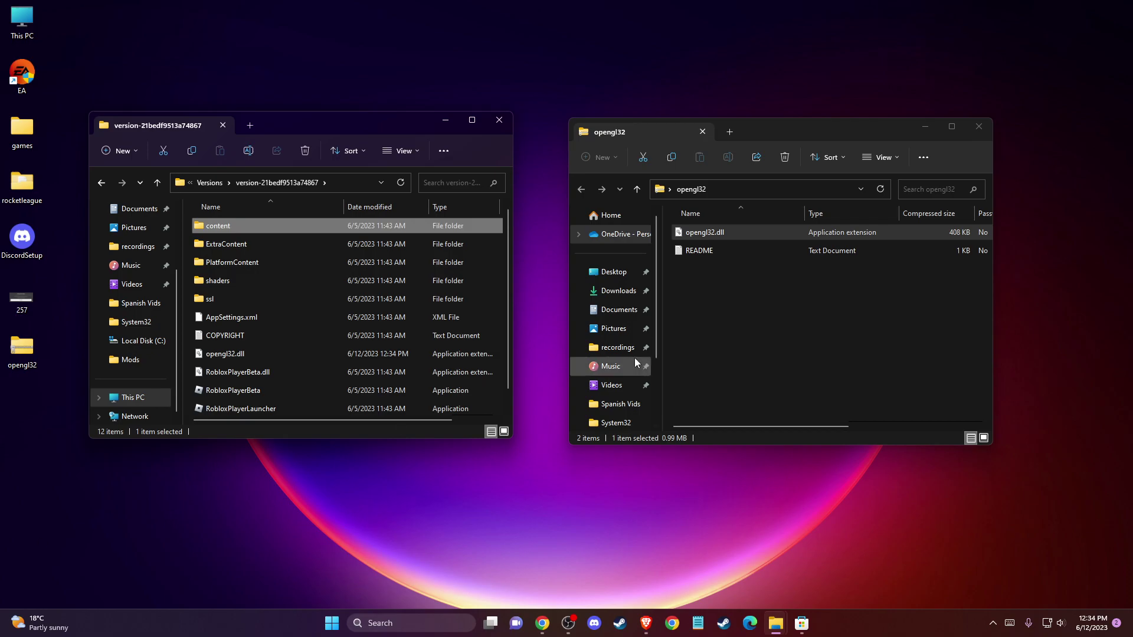
# Open the 'Download DirectX End-User Runtime Web Installer' result from the directx search.
pyautogui.click(644, 622)
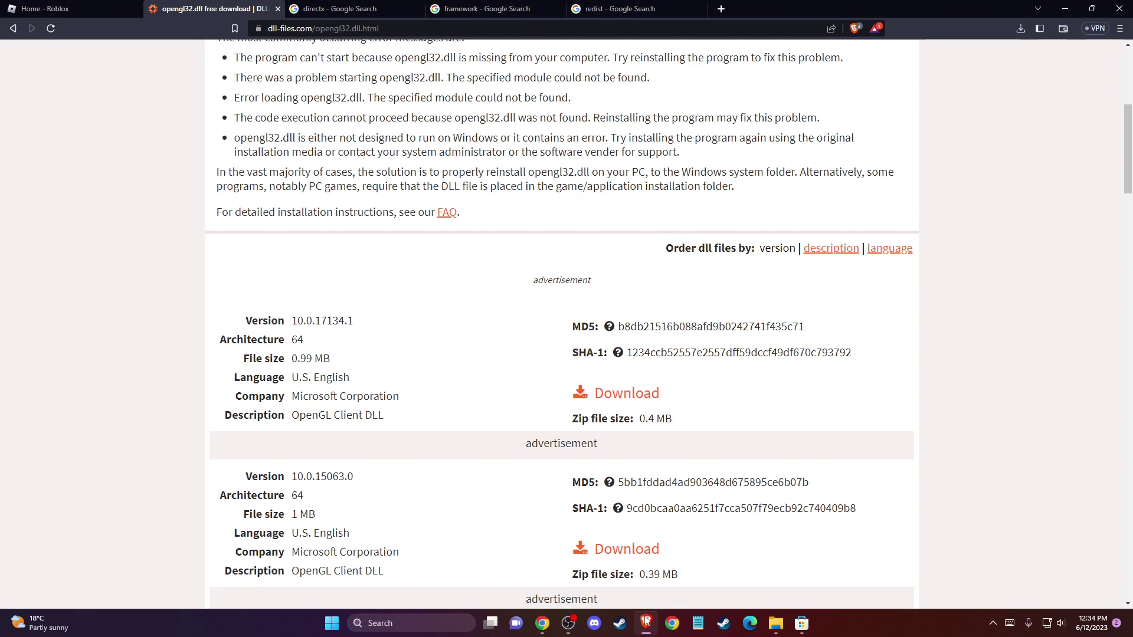
pyautogui.click(341, 9)
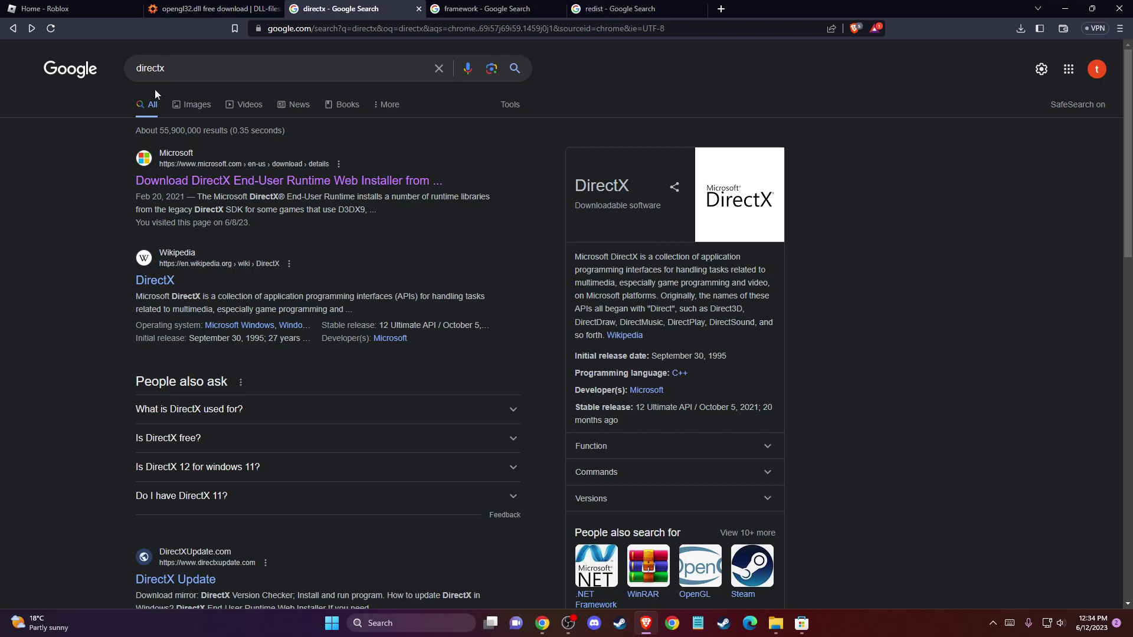
pyautogui.click(235, 182)
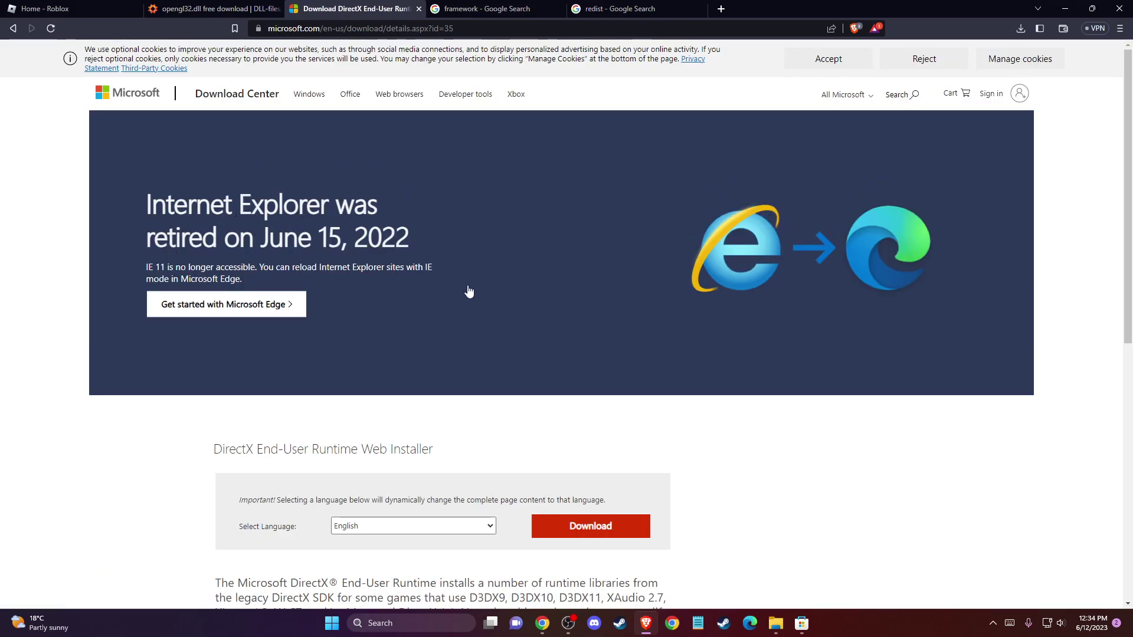
pyautogui.scroll(-2, 469, 292)
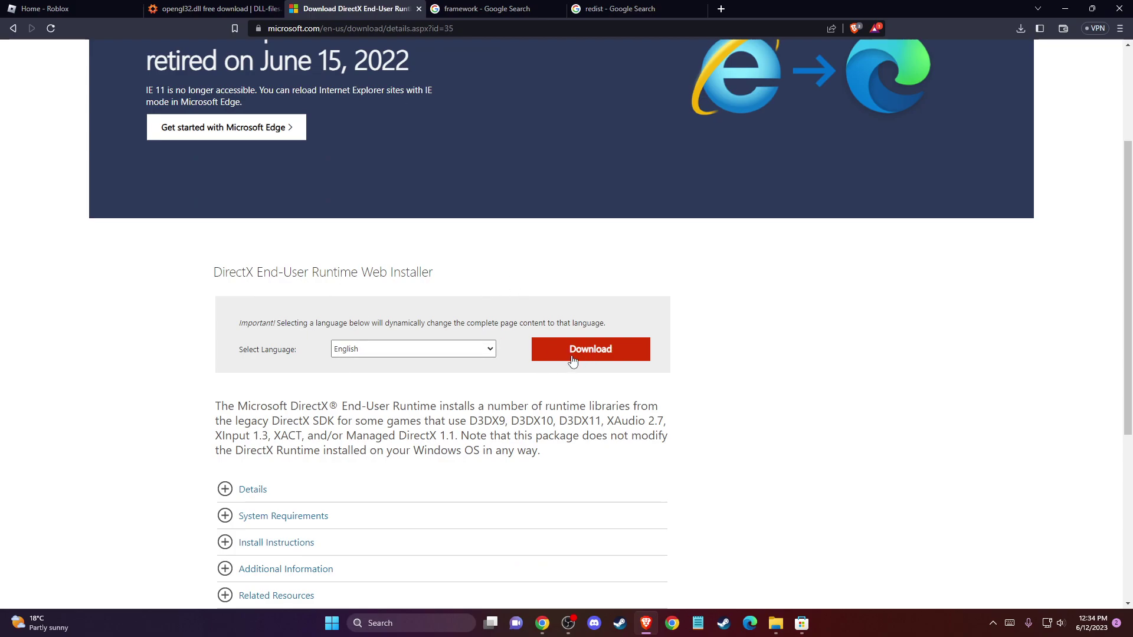
# Open 'Download .NET Framework' from the framework results, then switch to the redist results.
pyautogui.click(462, 11)
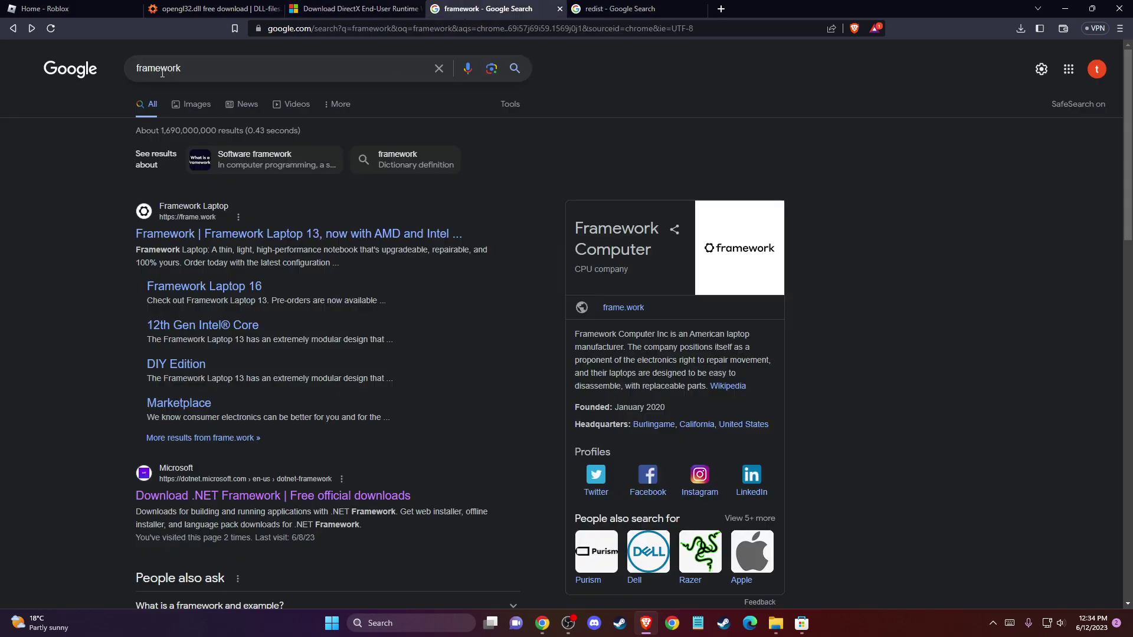
pyautogui.scroll(-2, 284, 282)
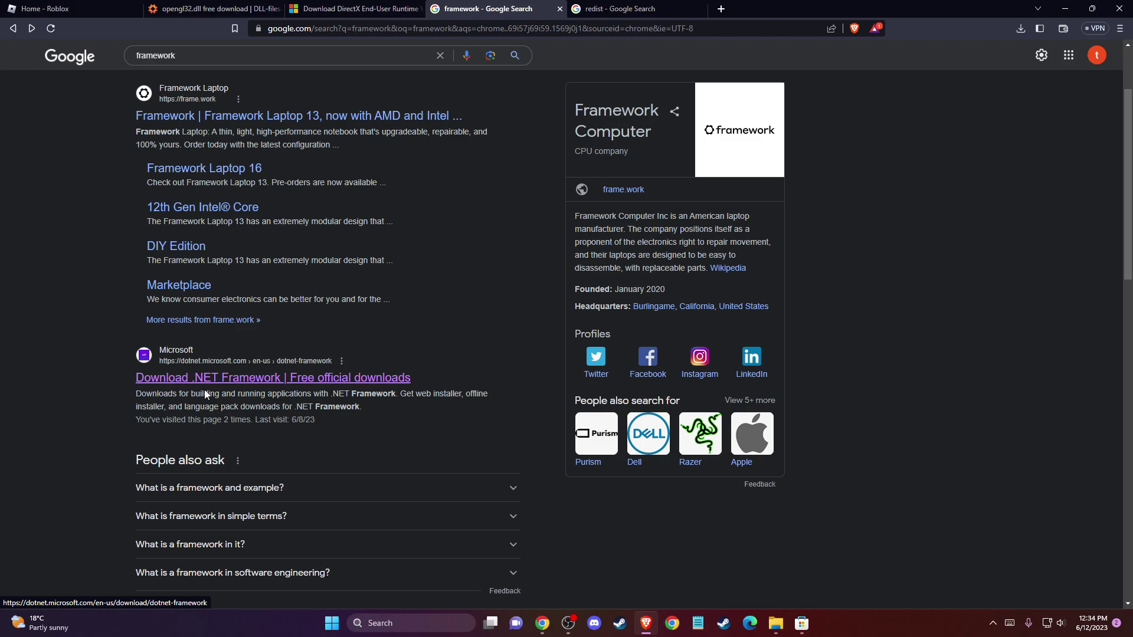
pyautogui.click(270, 383)
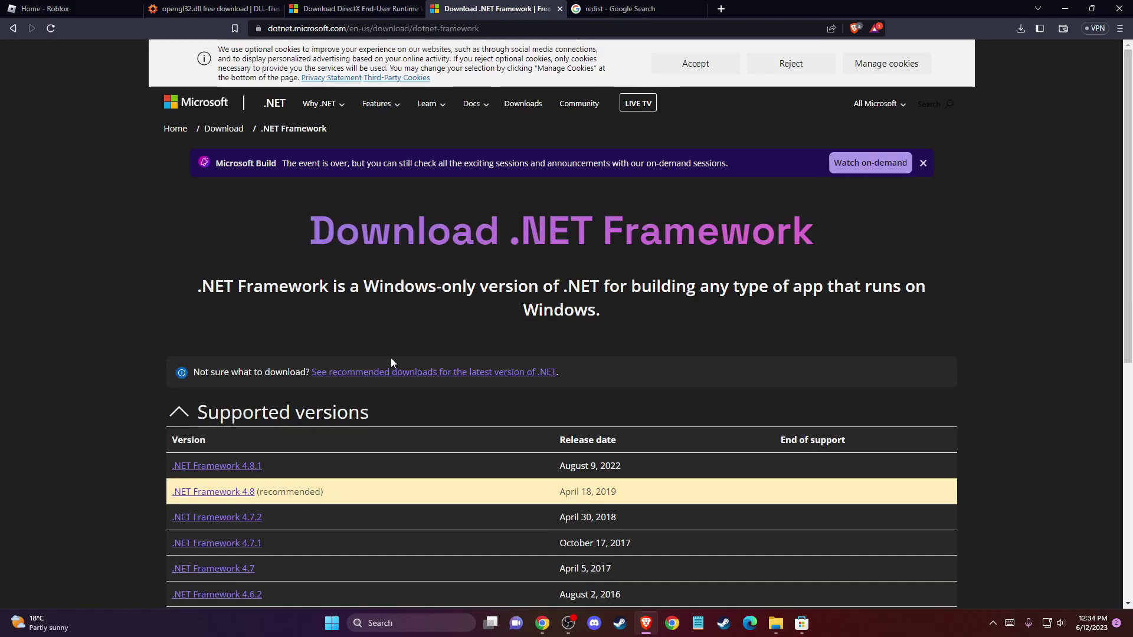
pyautogui.scroll(-2, 399, 355)
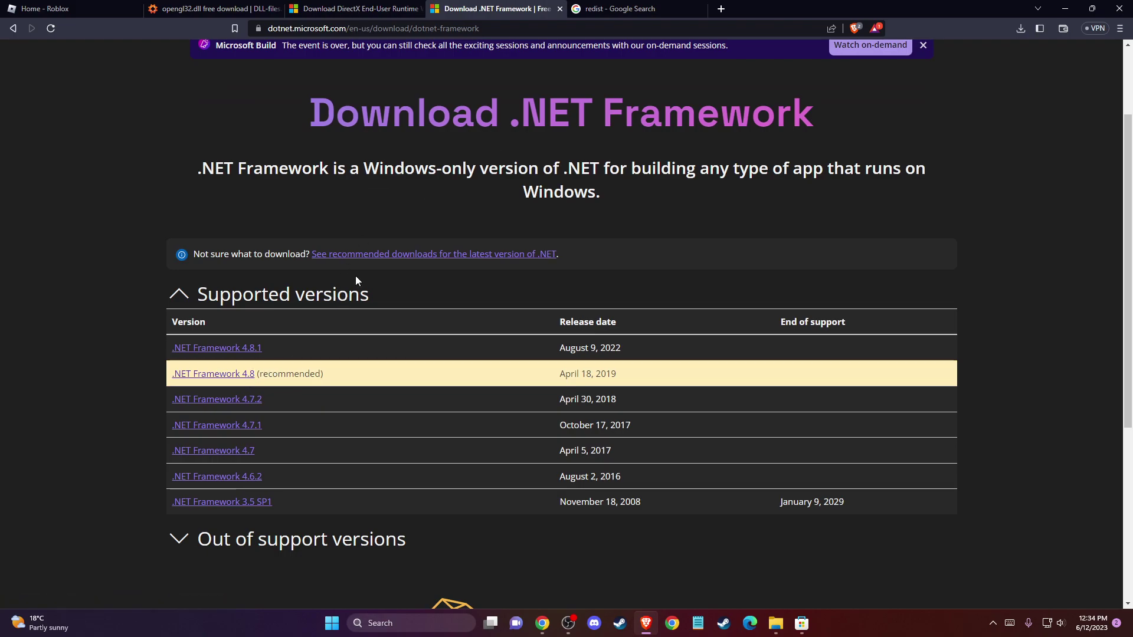
pyautogui.click(642, 7)
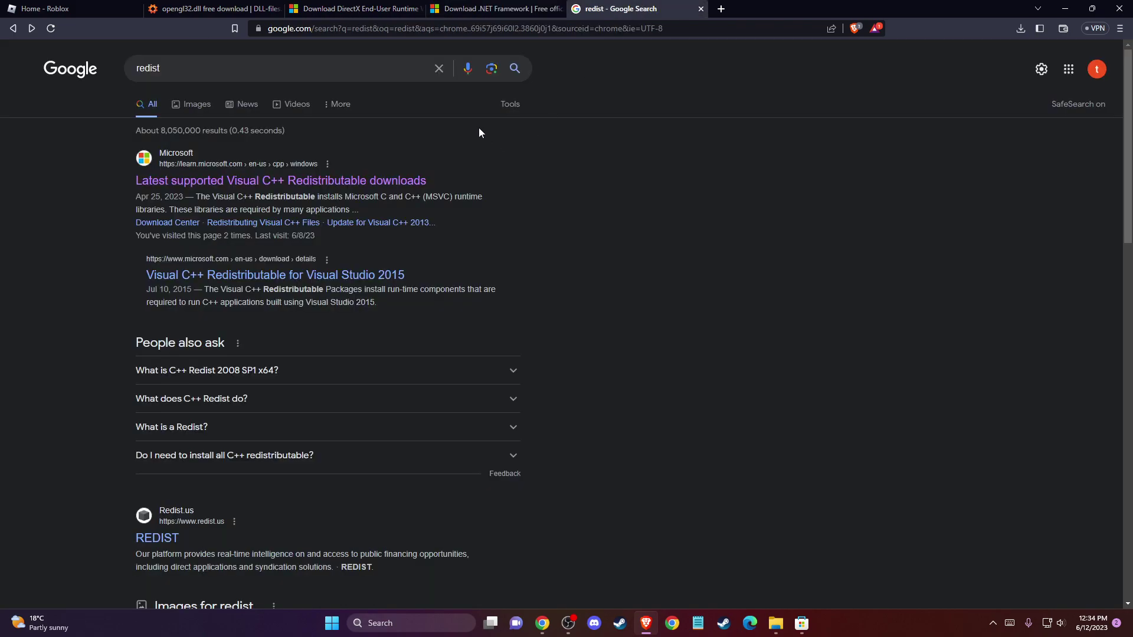
# Open 'Latest supported Visual C++ Redistributable downloads' and minimize the browser.
pyautogui.click(194, 186)
pyautogui.scroll(-2, 466, 266)
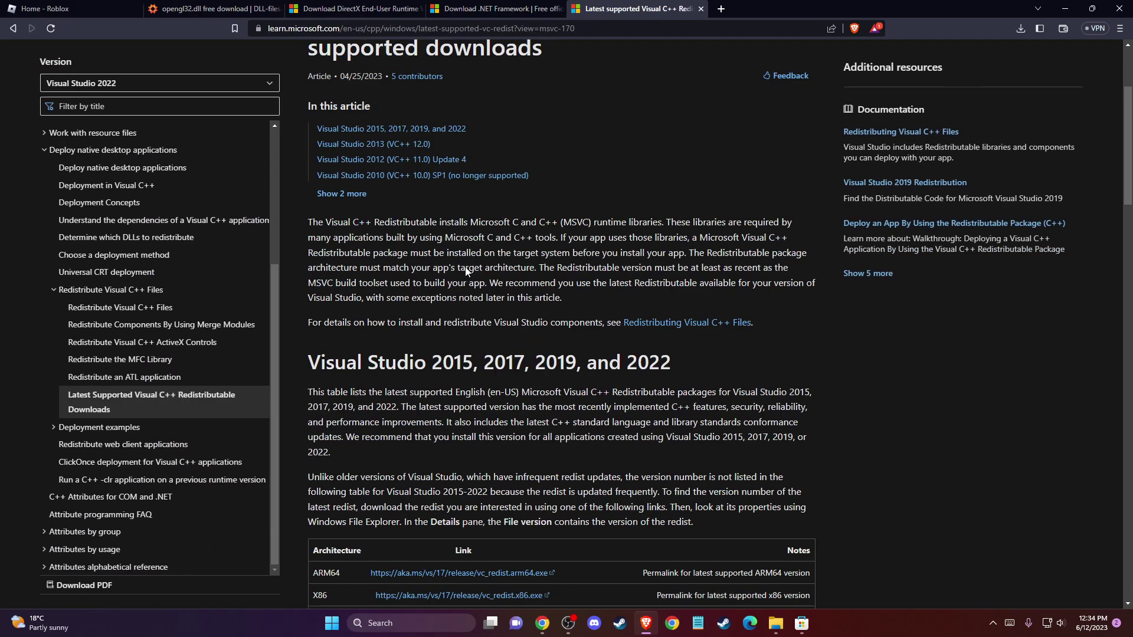
pyautogui.scroll(-3, 467, 266)
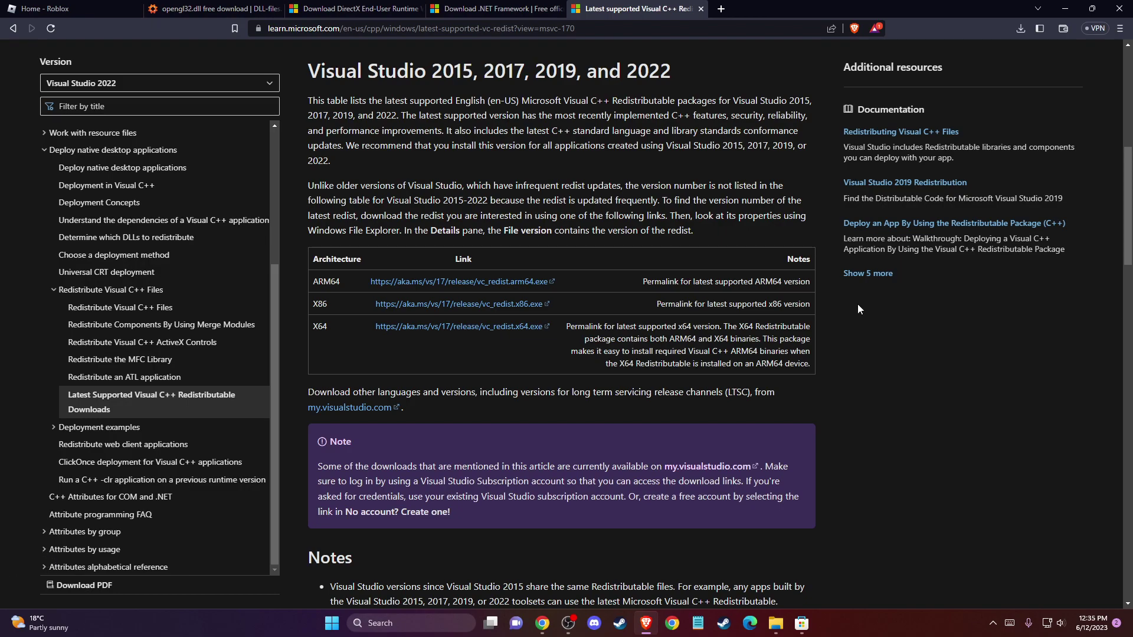
pyautogui.click(1066, 8)
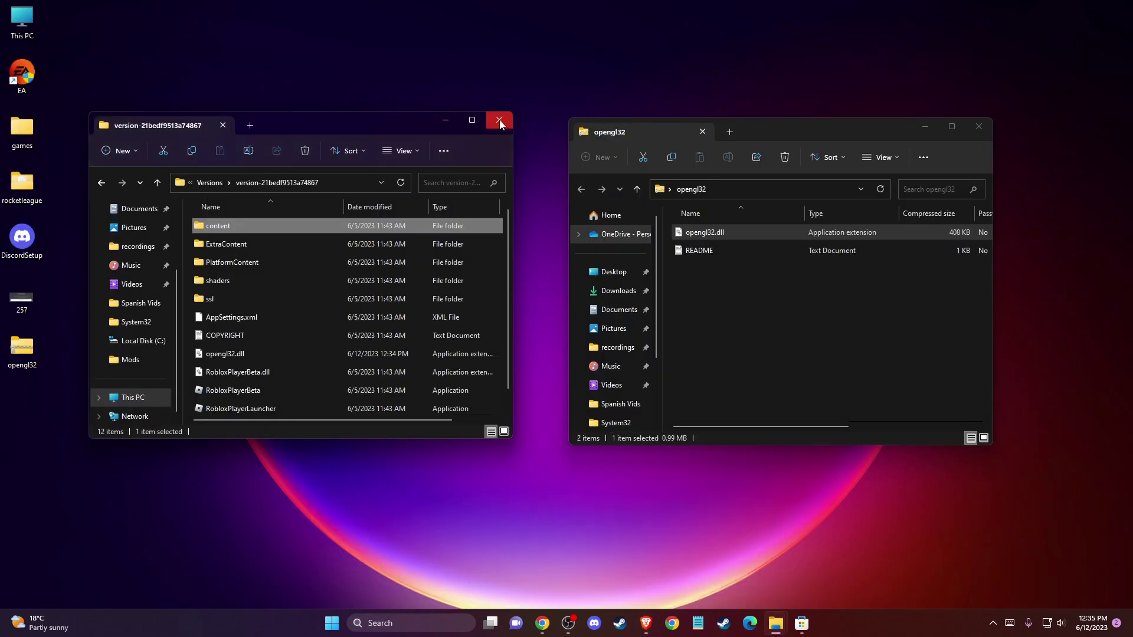
# Close both folder windows, filter Installed apps by 'roblox', and open Roblox Player for PC's options.
pyautogui.click(501, 123)
pyautogui.click(980, 129)
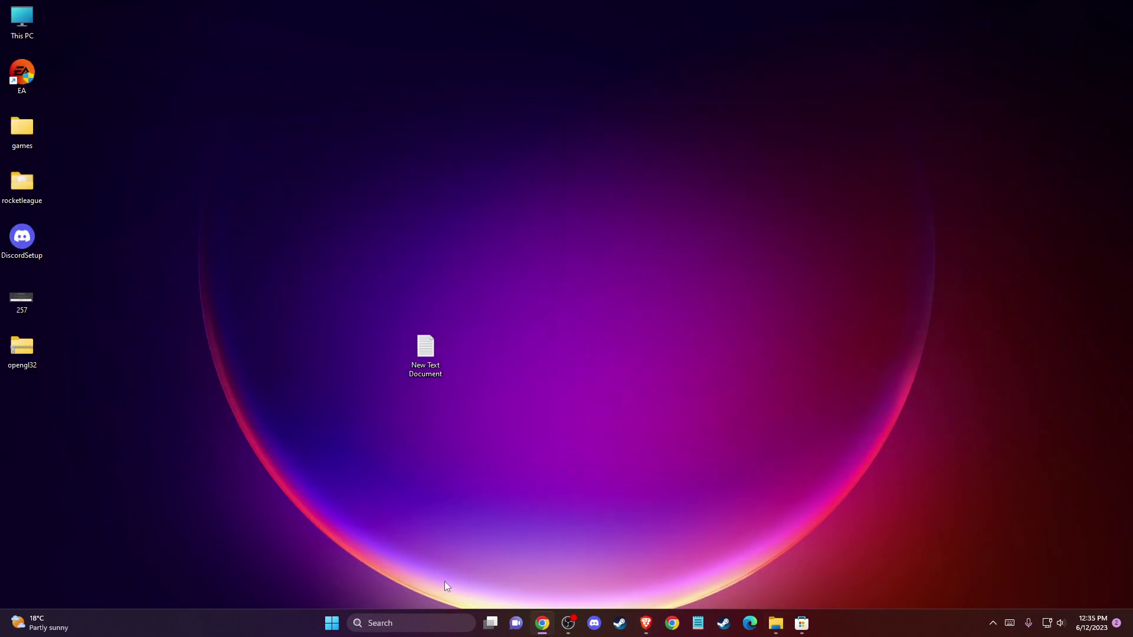
pyautogui.click(397, 623)
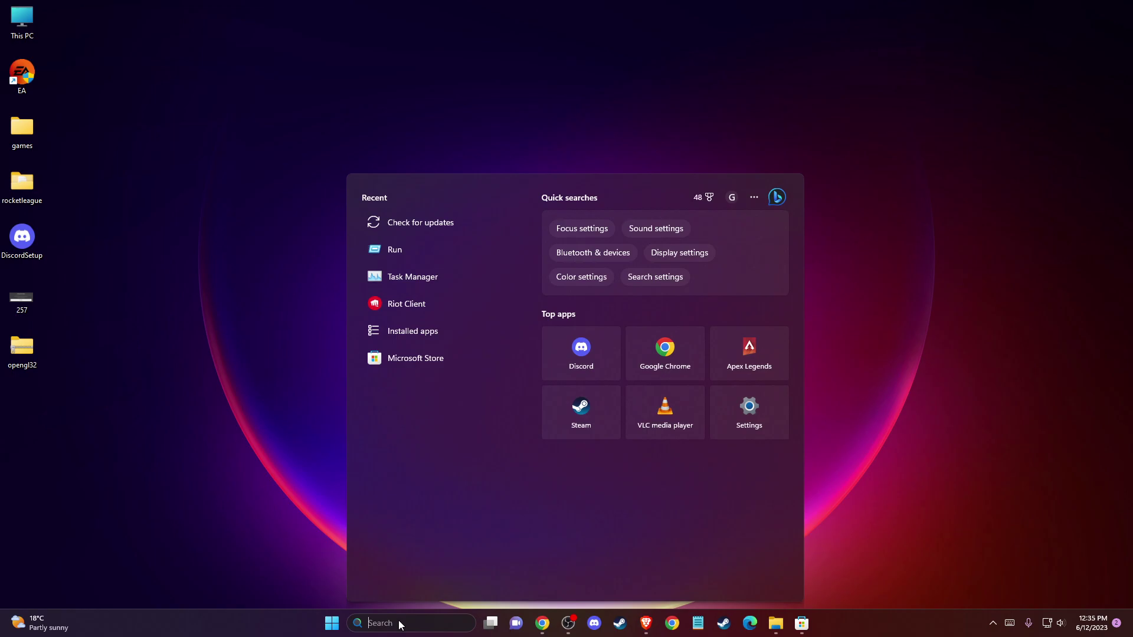
pyautogui.write('installe')
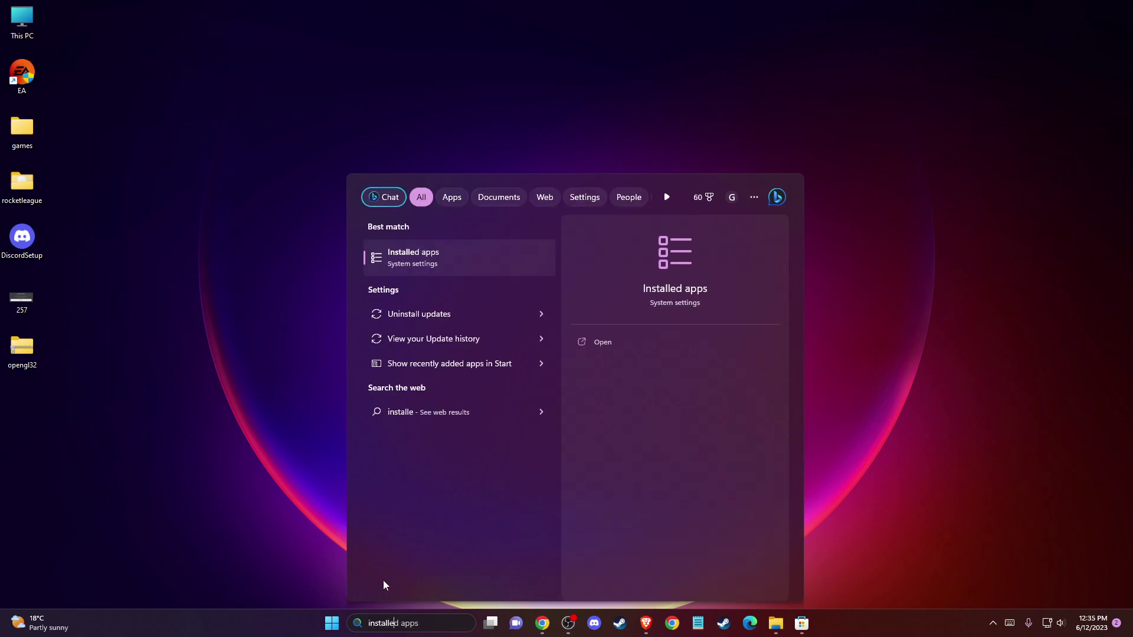
pyautogui.click(421, 253)
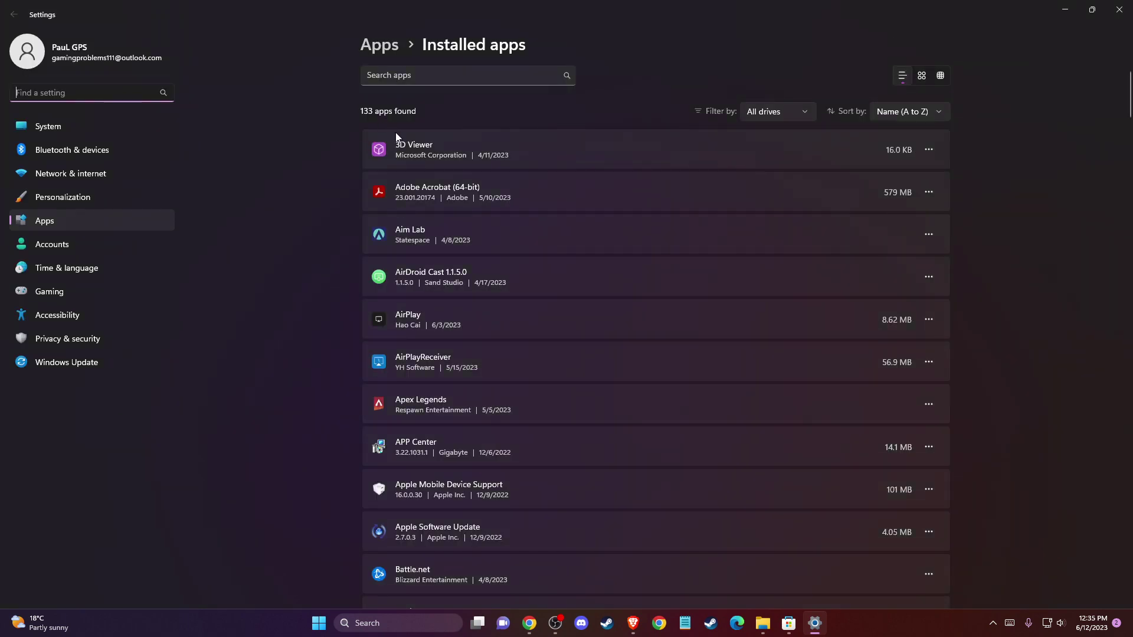
pyautogui.click(423, 79)
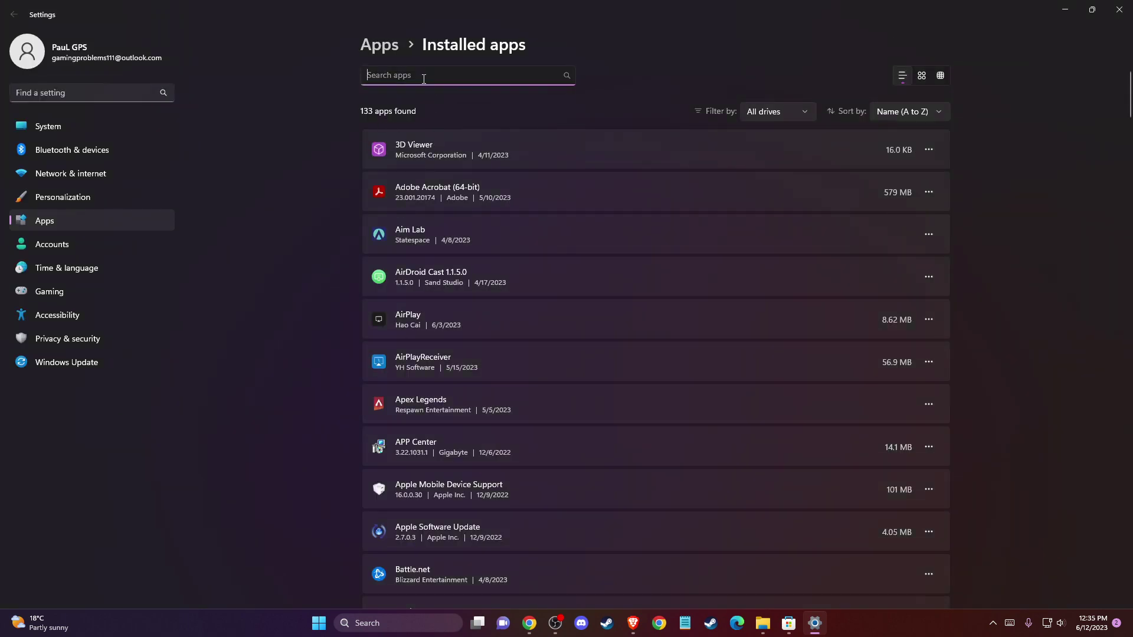
pyautogui.write('roblox')
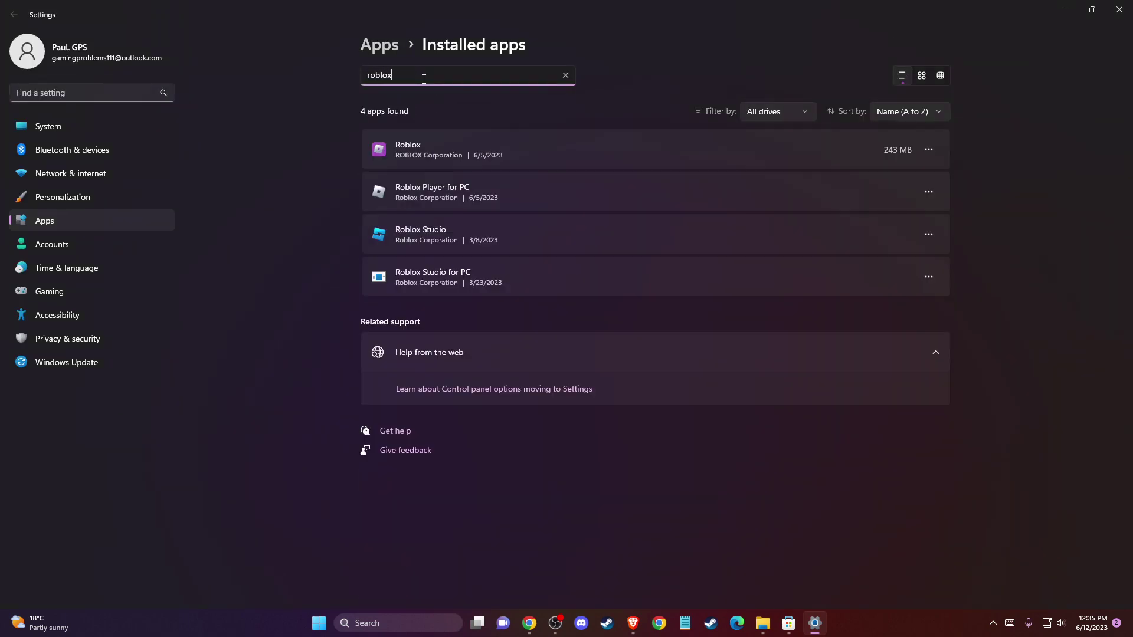
pyautogui.click(934, 190)
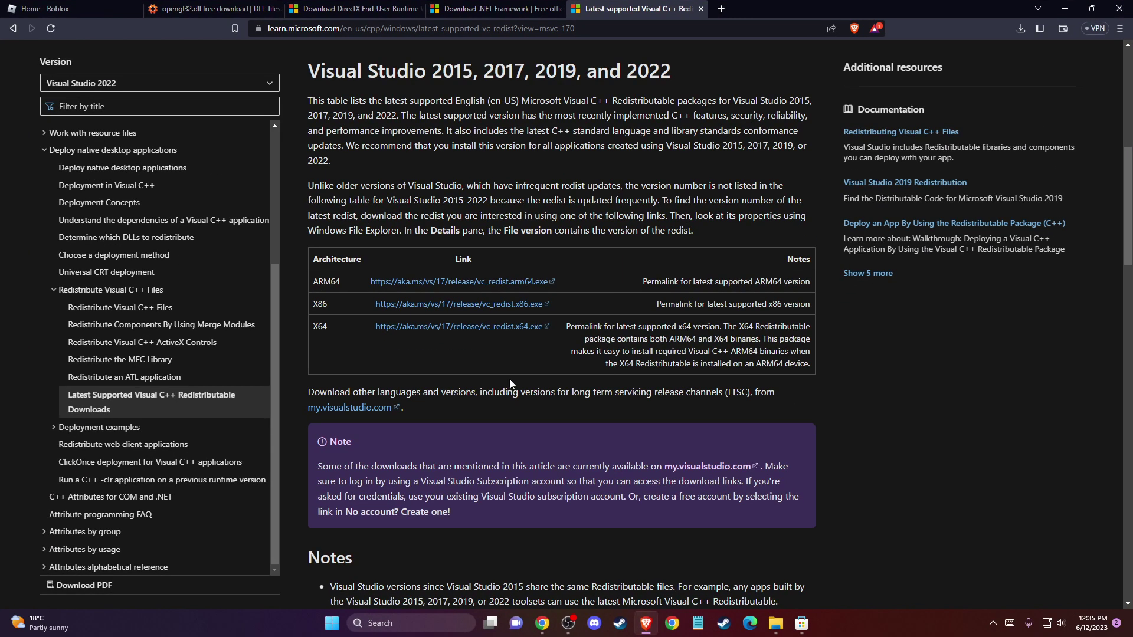
# Open Pet Simulator X from the Home - Roblox tab, then minimize the browser.
pyautogui.click(76, 9)
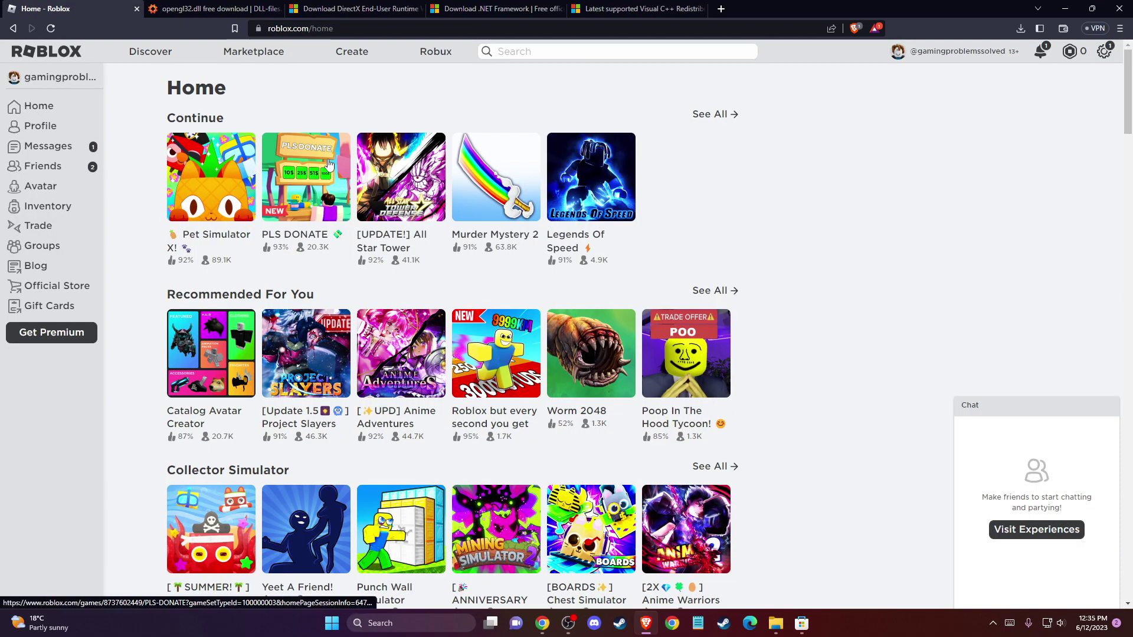
pyautogui.scroll(-1, 216, 251)
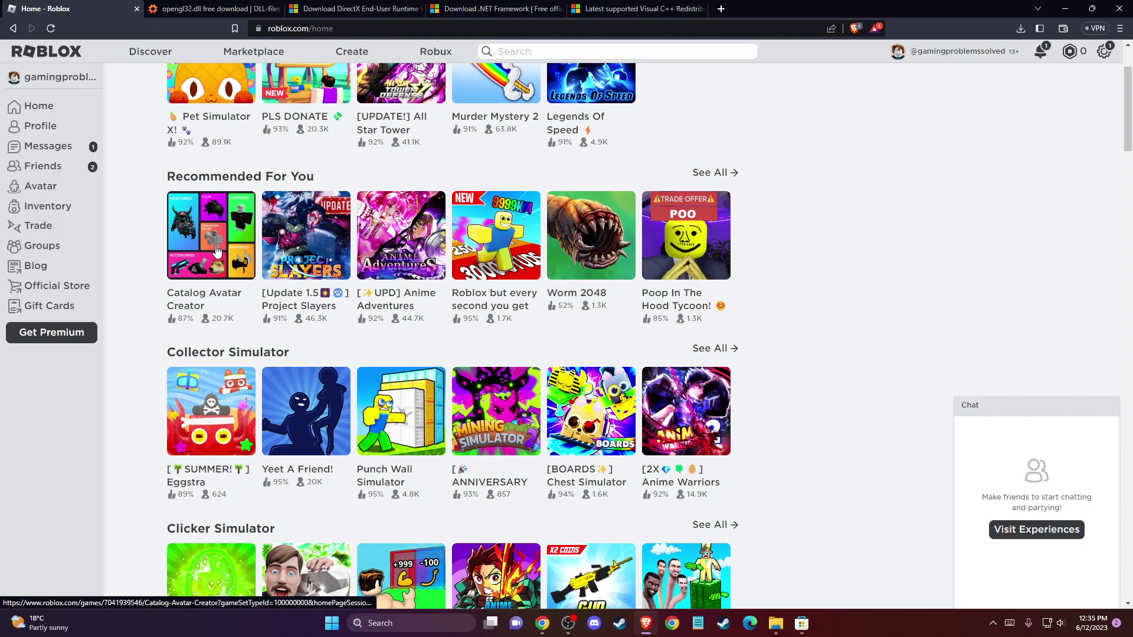
pyautogui.scroll(1, 215, 252)
pyautogui.click(213, 175)
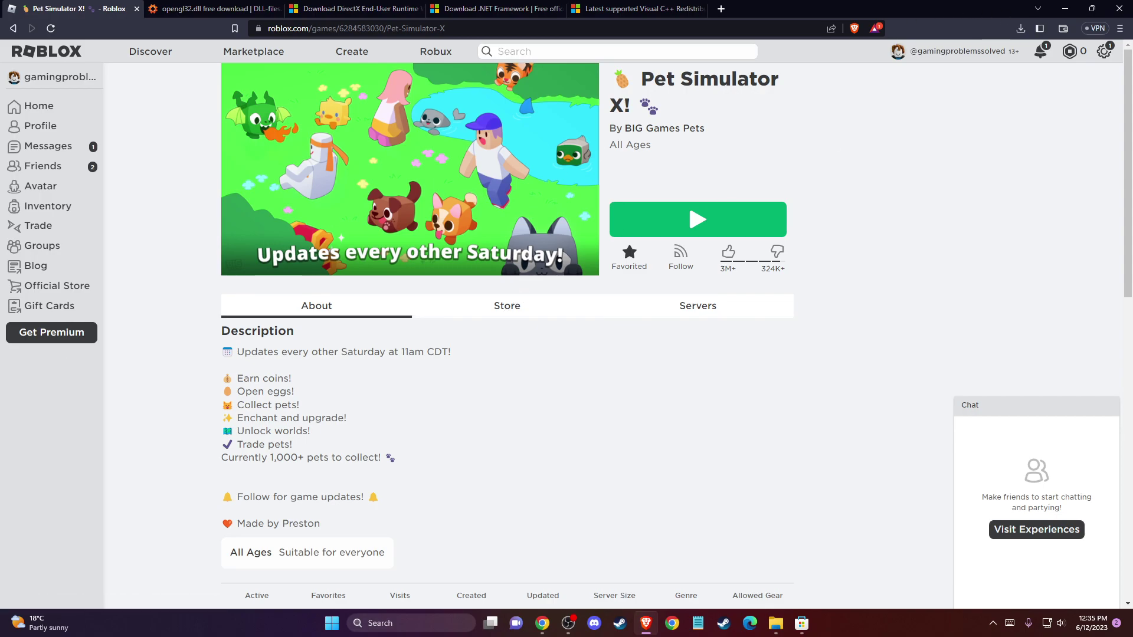
pyautogui.click(542, 622)
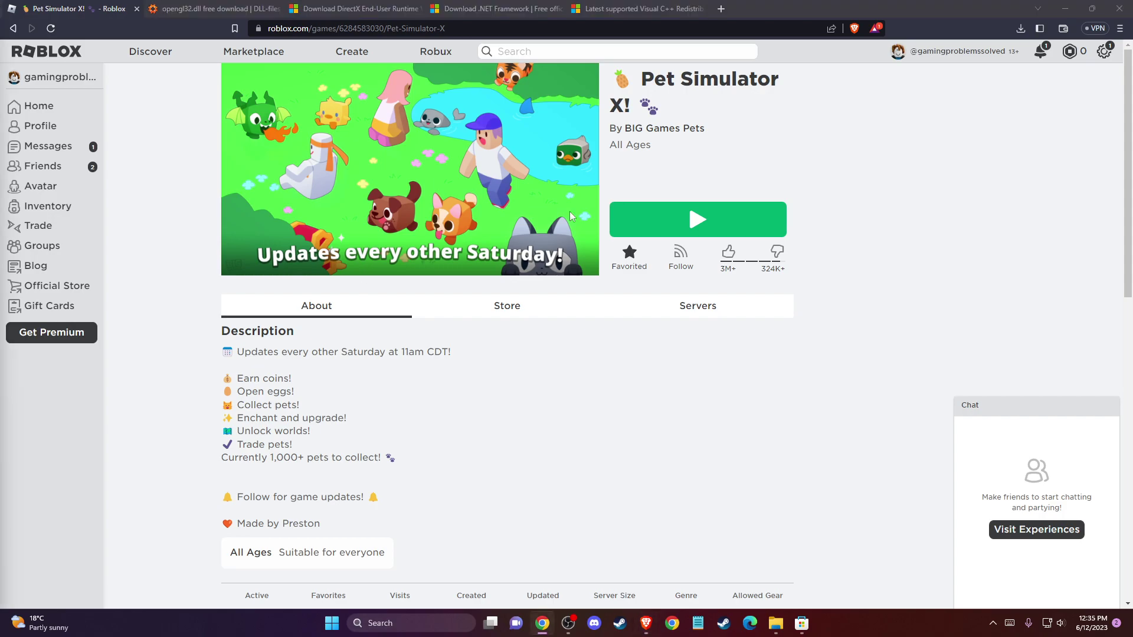
pyautogui.click(1064, 8)
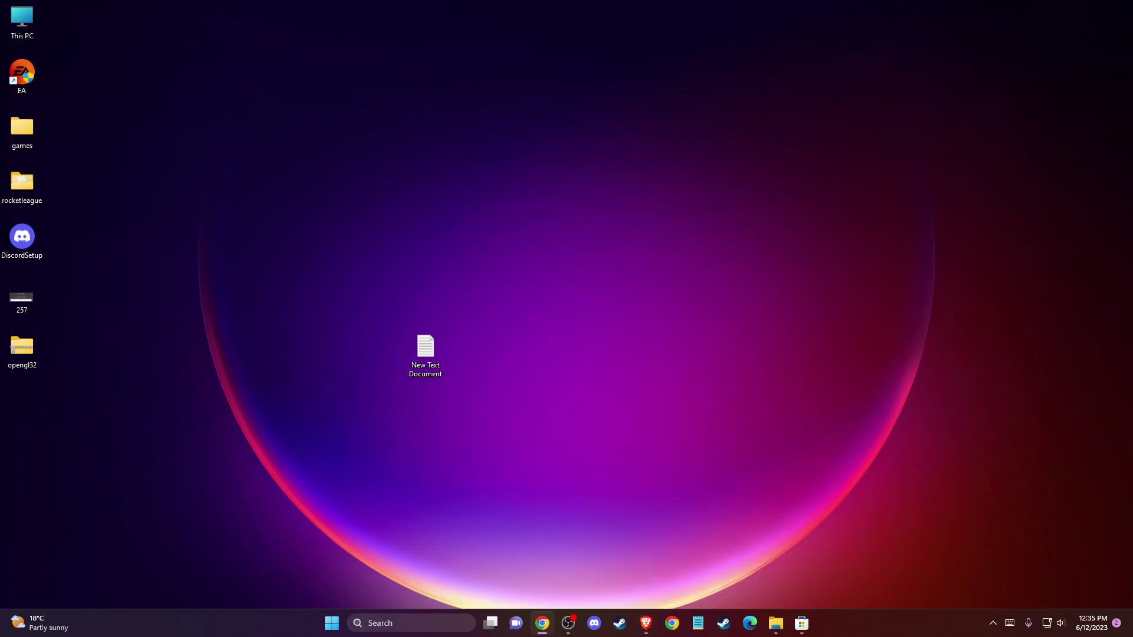